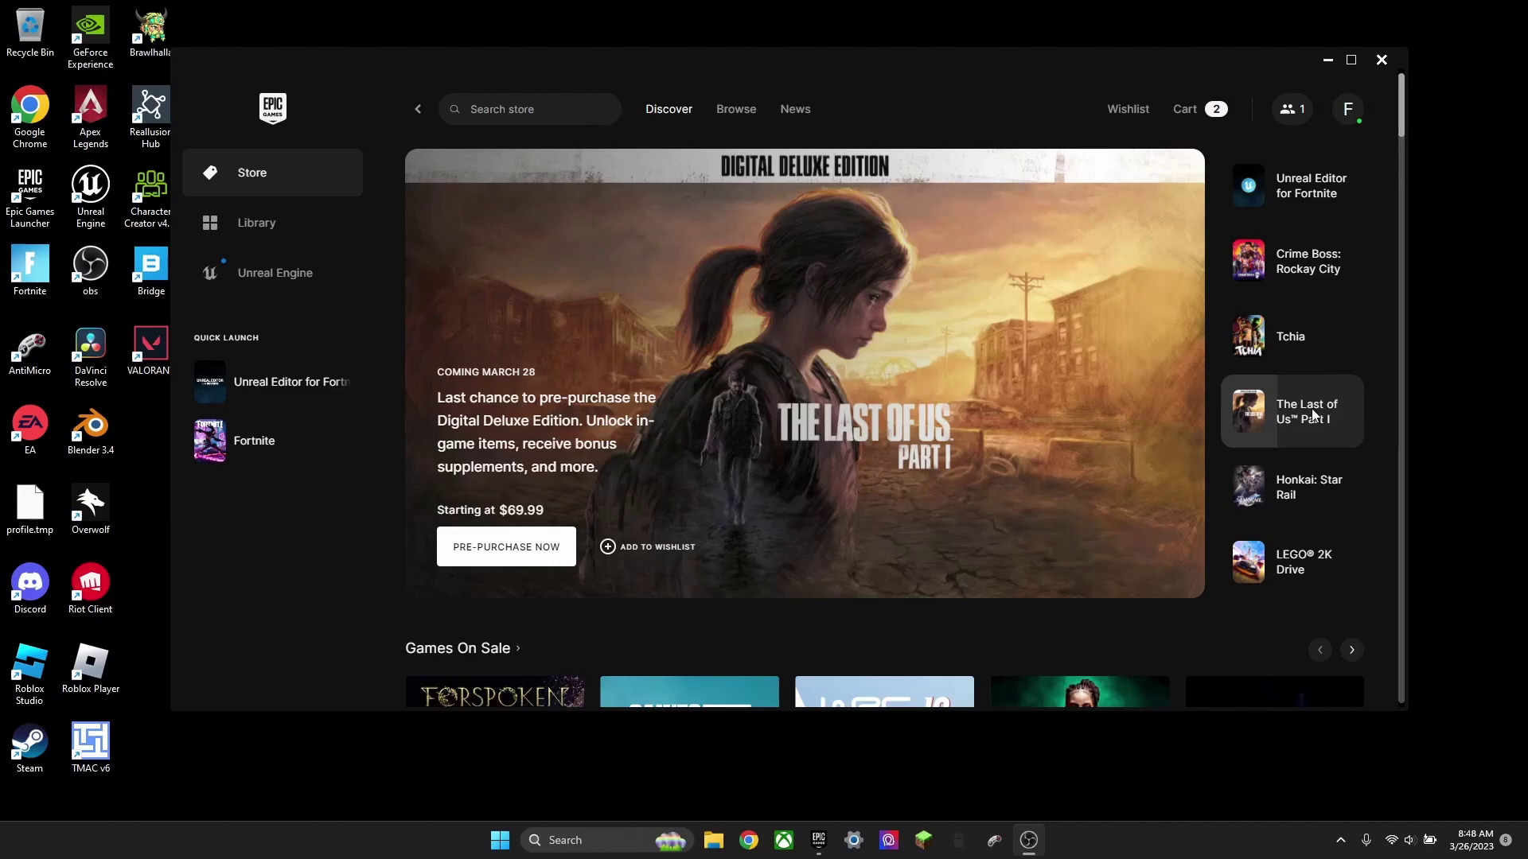
Step: Show the Unreal Editor for Fortnite store feature and launch the editor from the Epic Games Launcher
click(1334, 208)
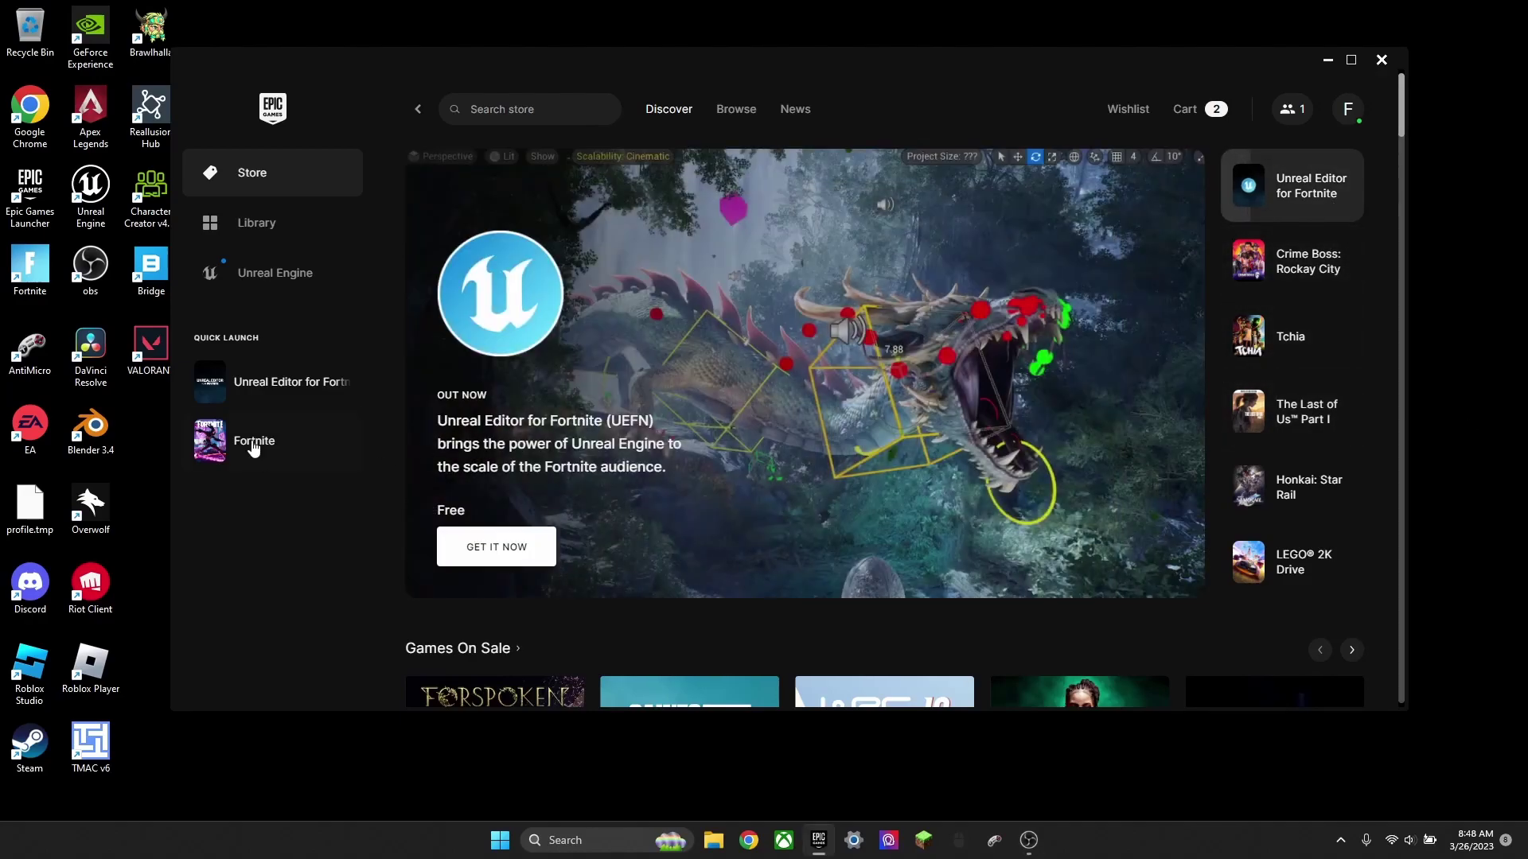
mouse_move(242, 379)
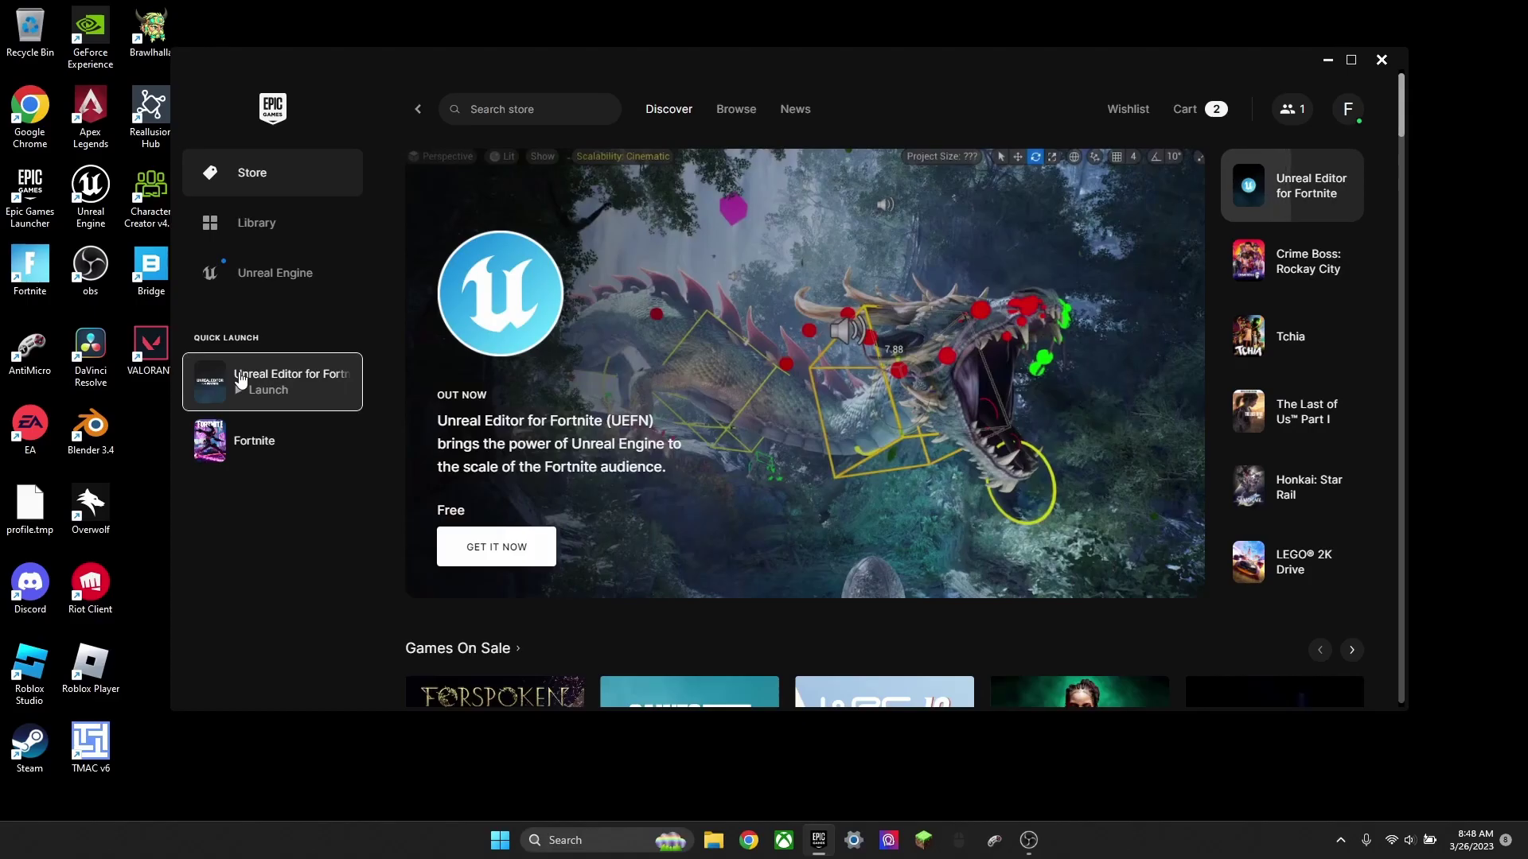
click(241, 380)
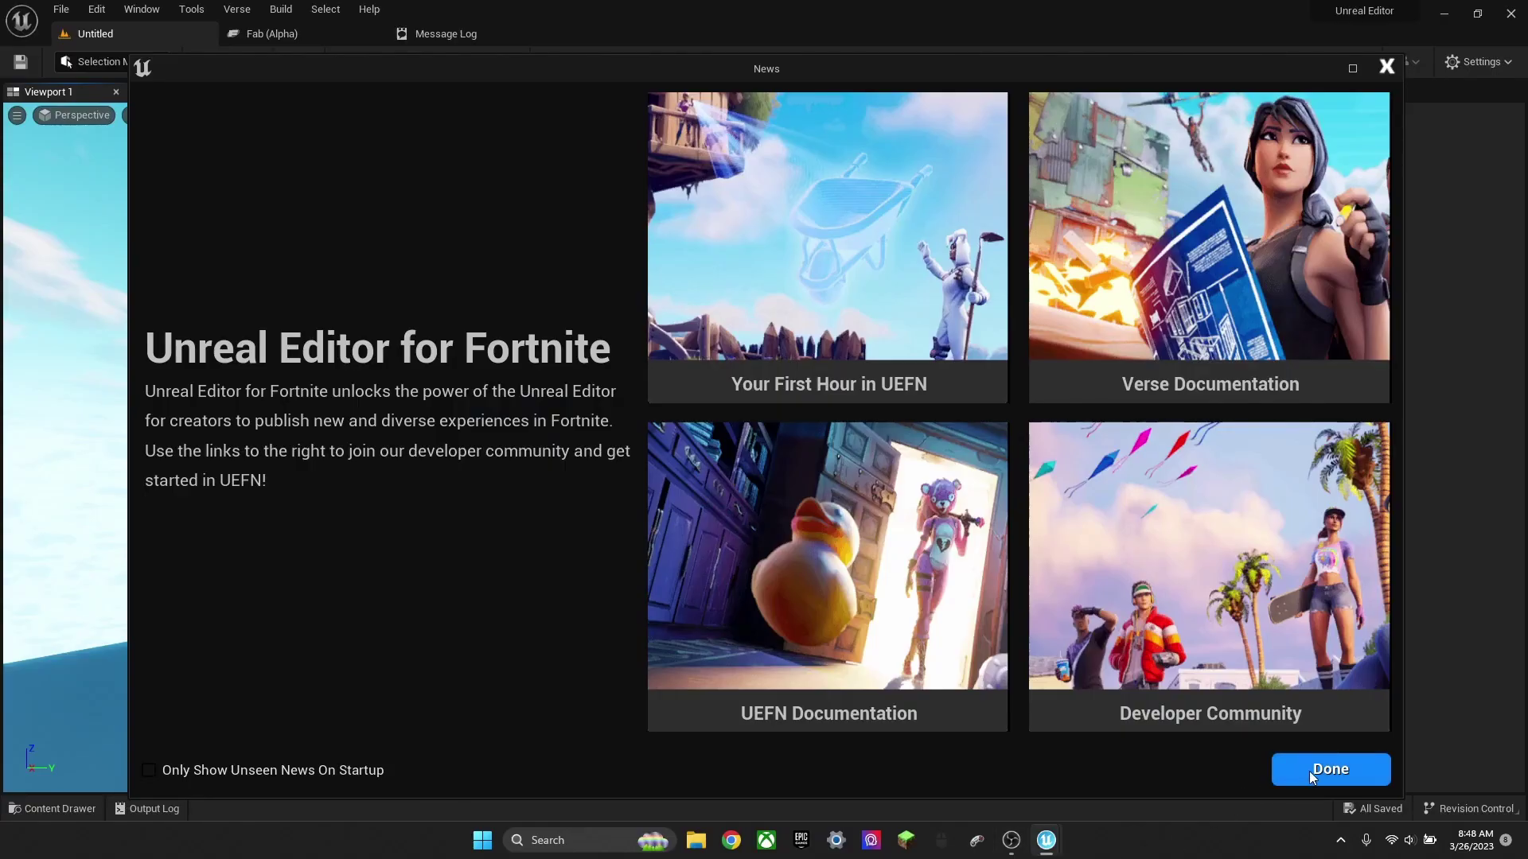
Step: Dismiss the startup news and open the Desert Wasteland project
click(1310, 771)
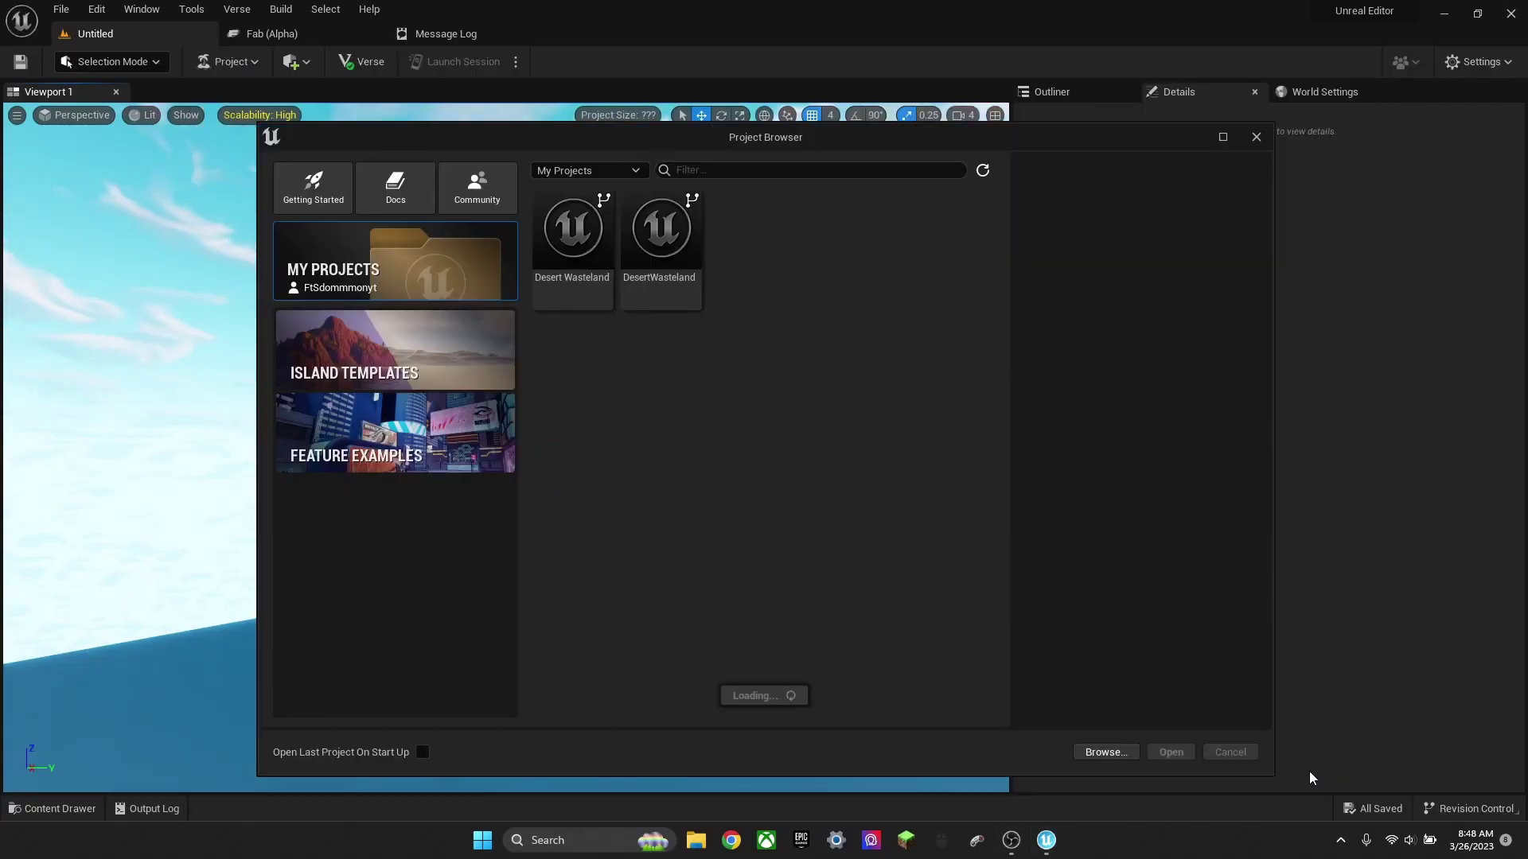
click(579, 259)
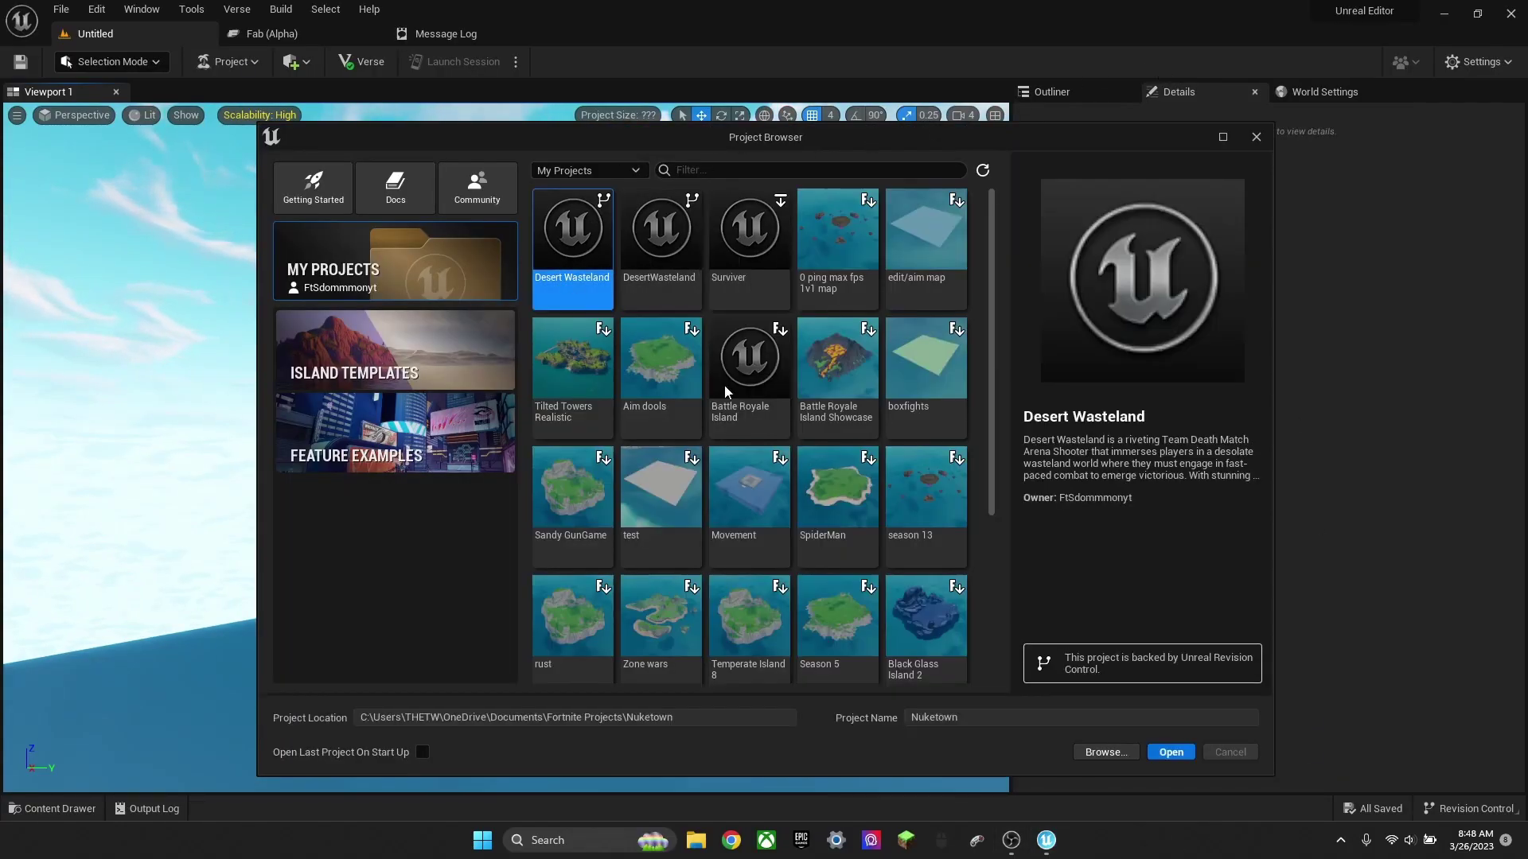
click(1171, 753)
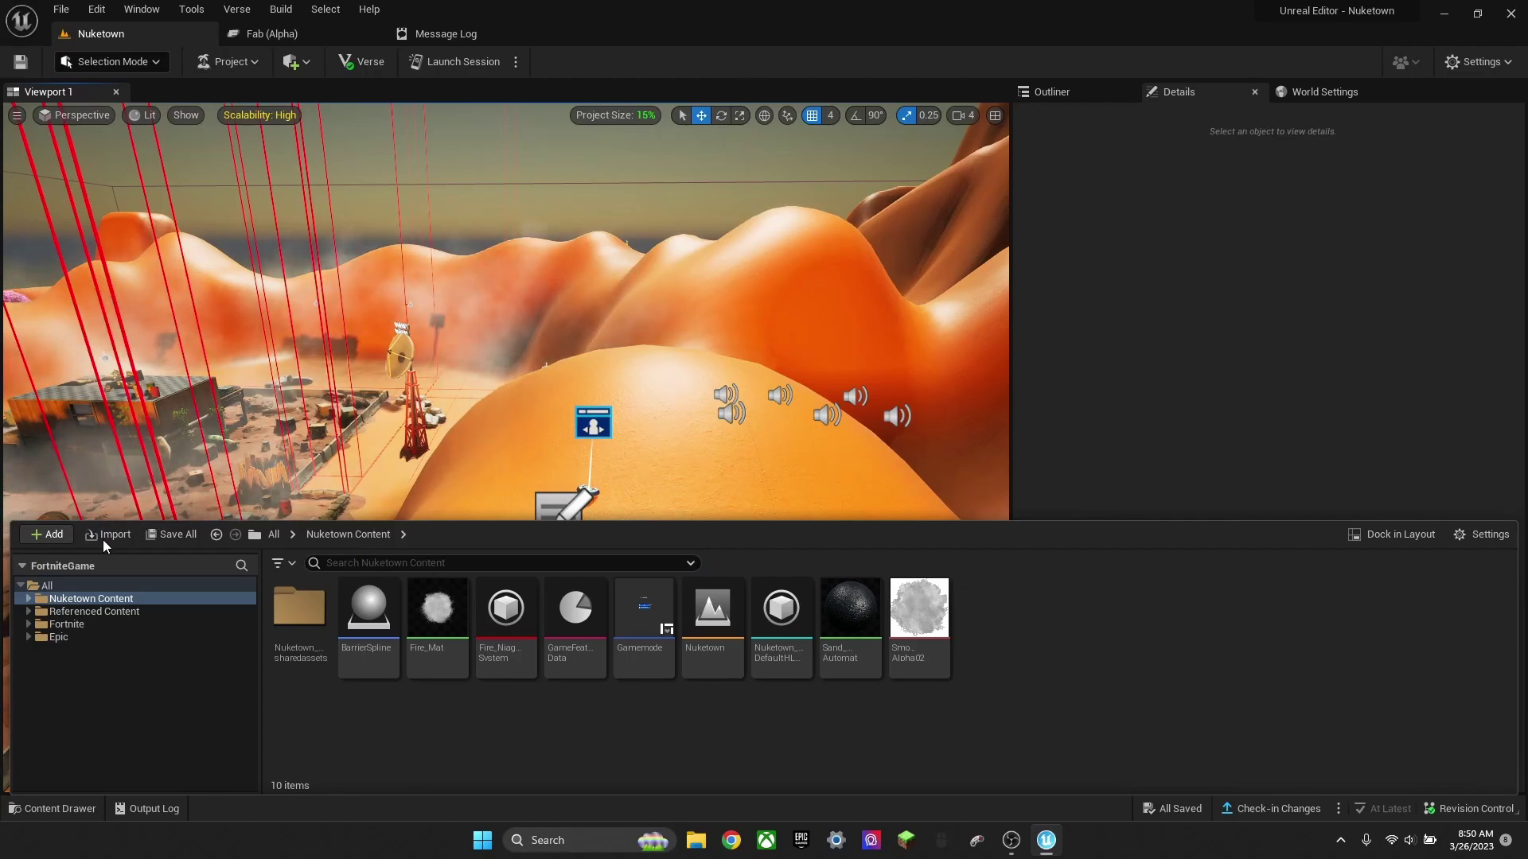
Step: Open the Fab marketplace and add the free Old Tree Branch model to the project as a referenced asset
click(54, 535)
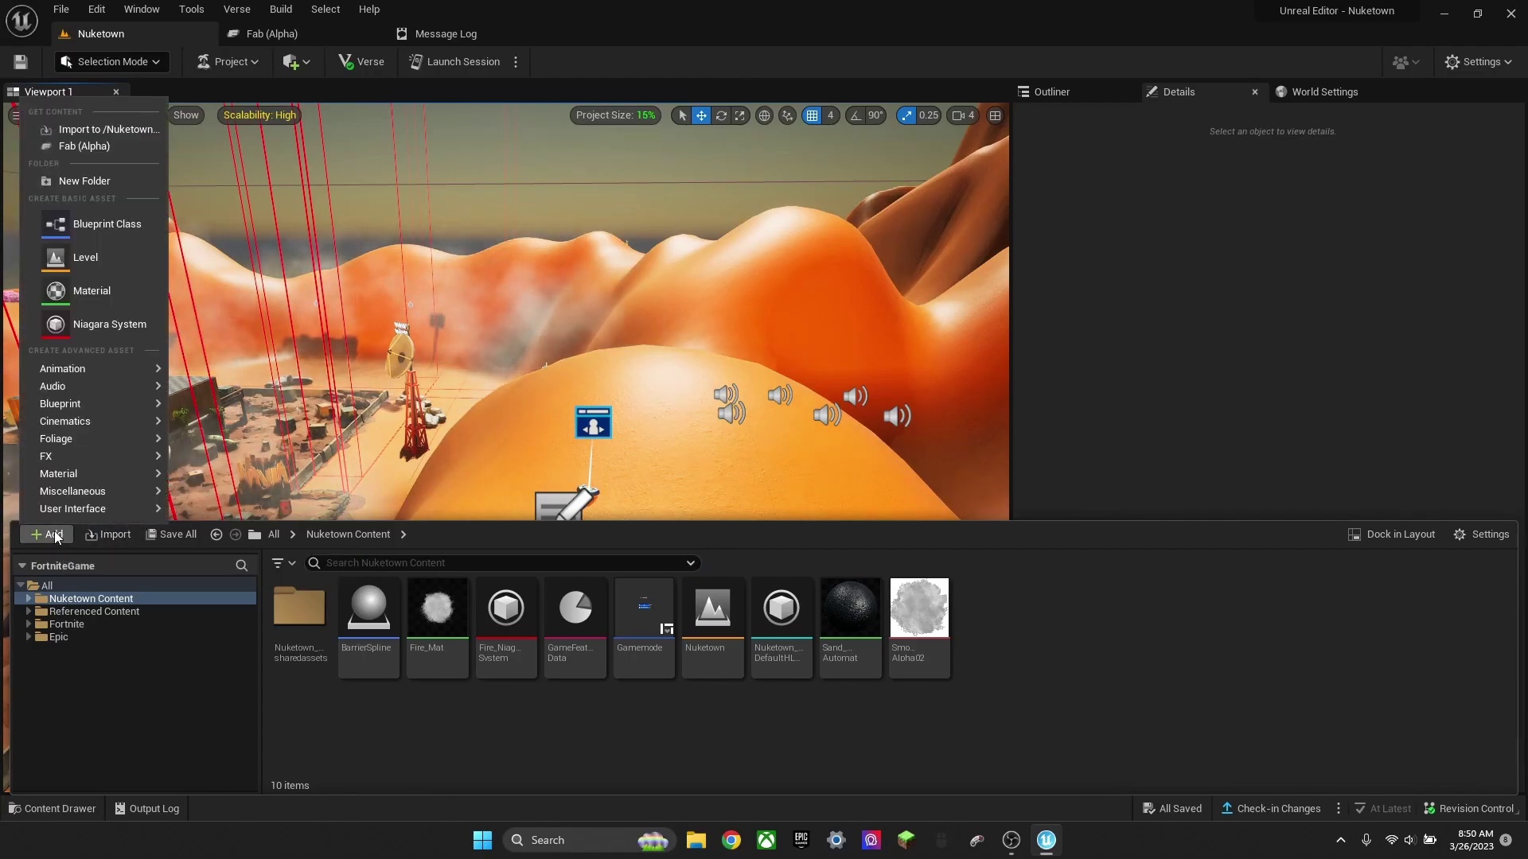
click(79, 145)
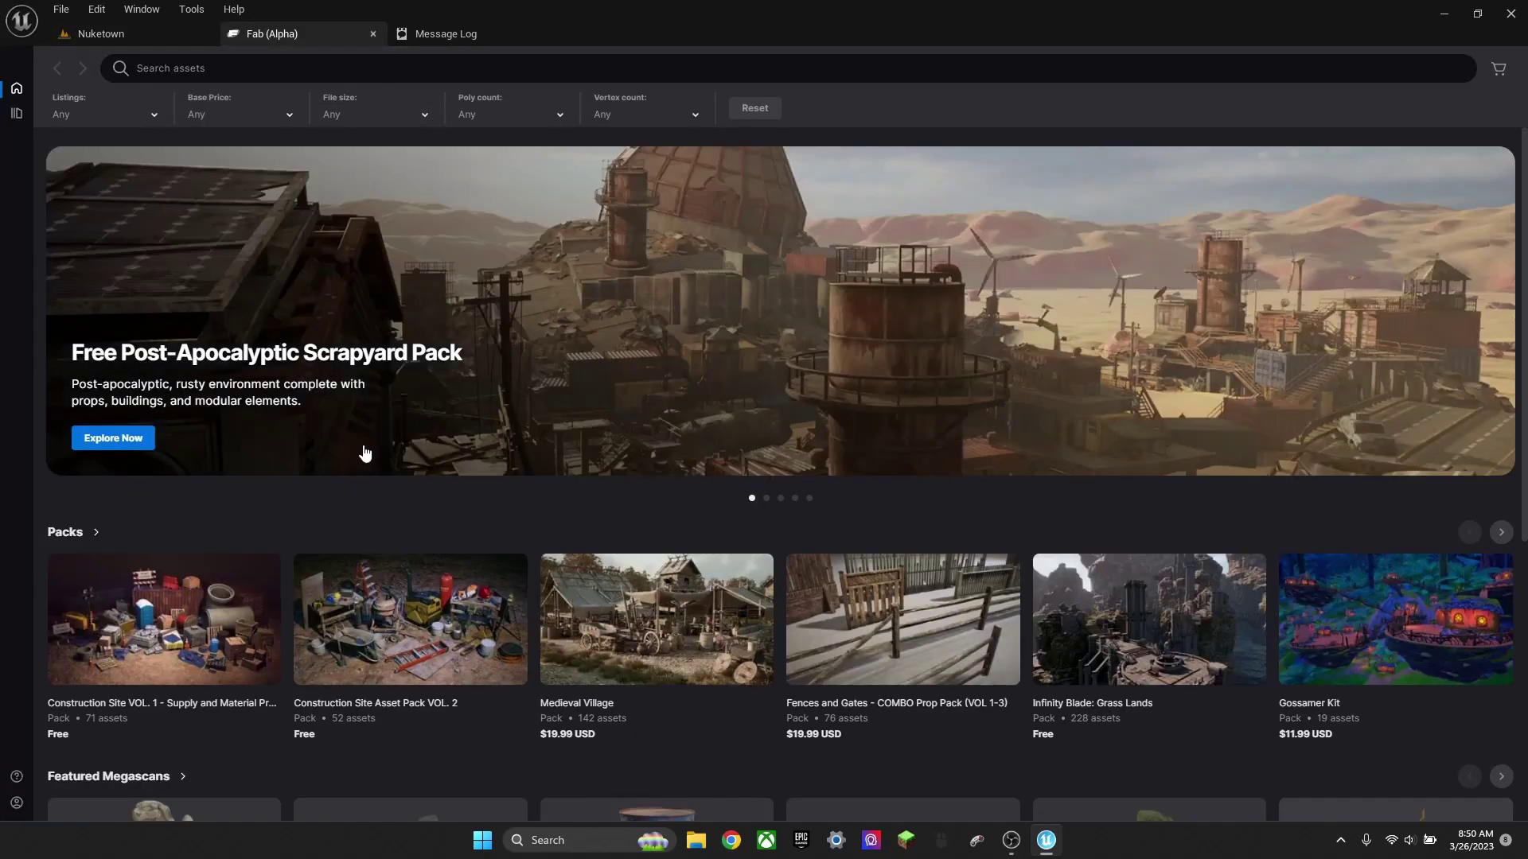
scroll(365, 452, down, 5)
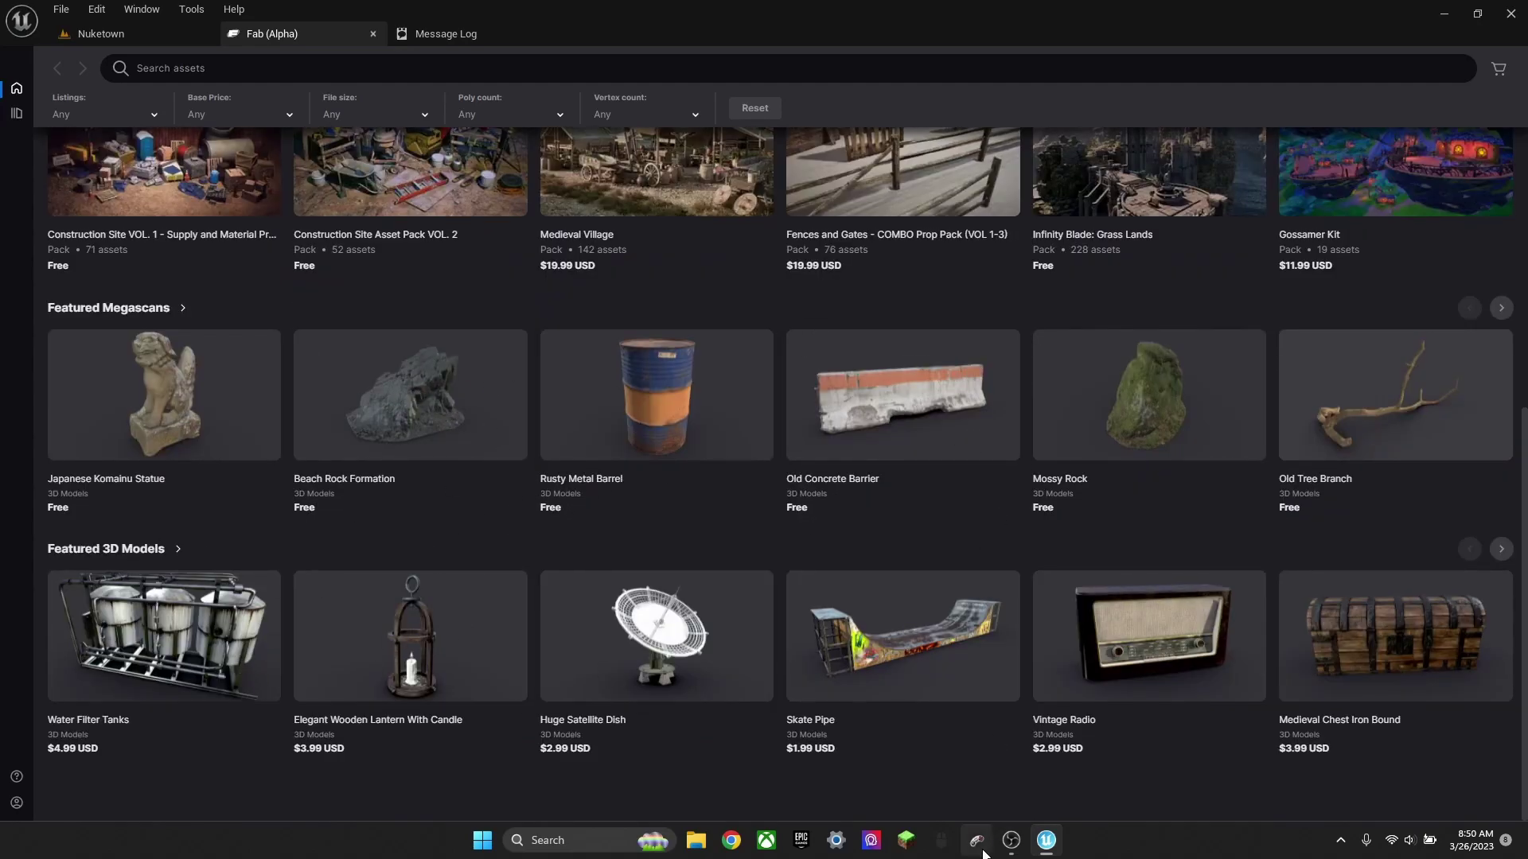
click(1395, 398)
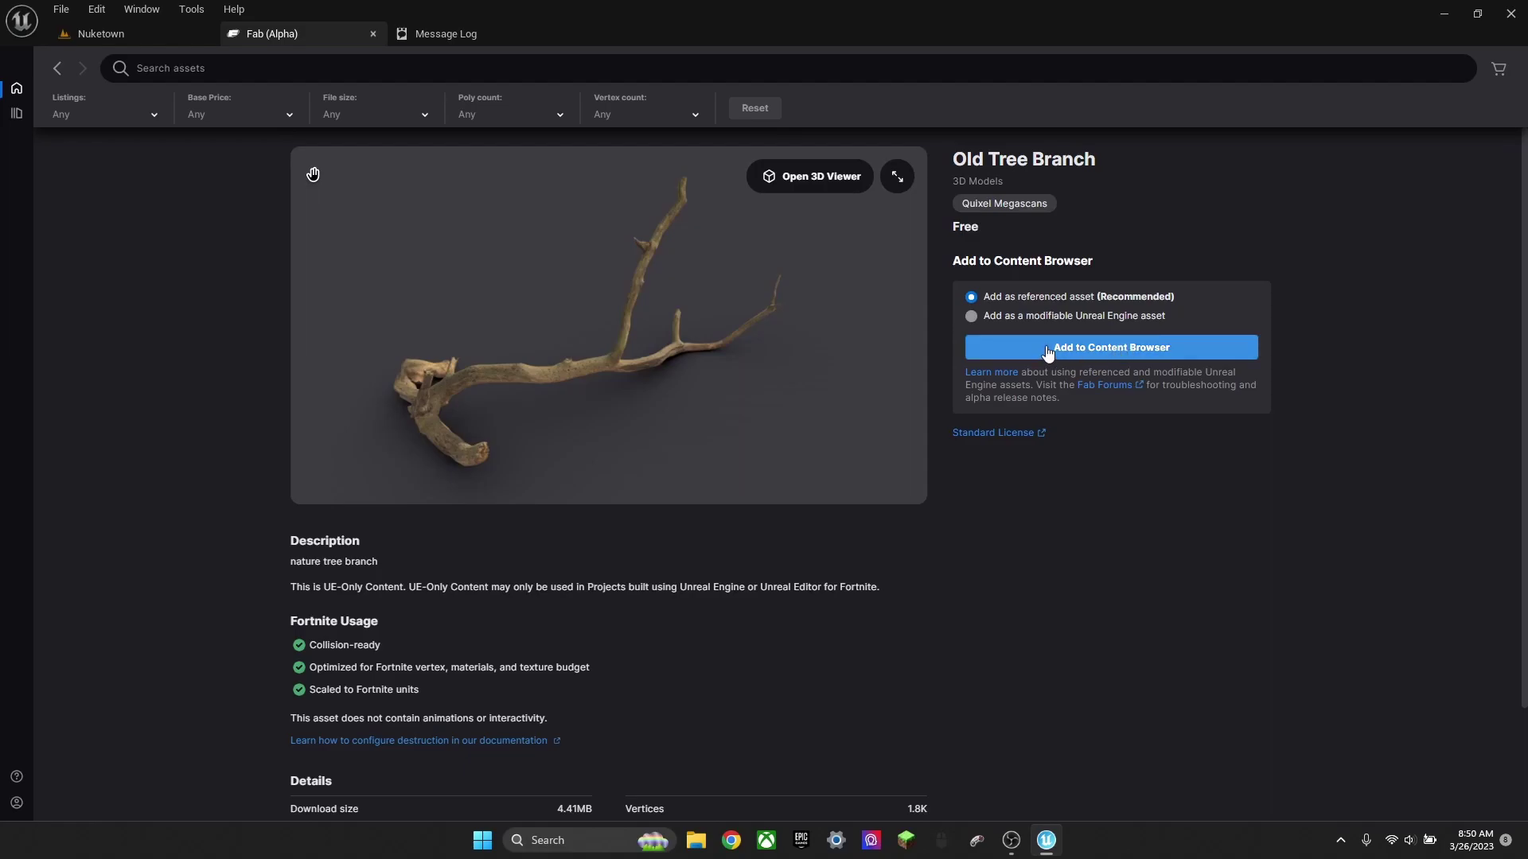
click(1062, 348)
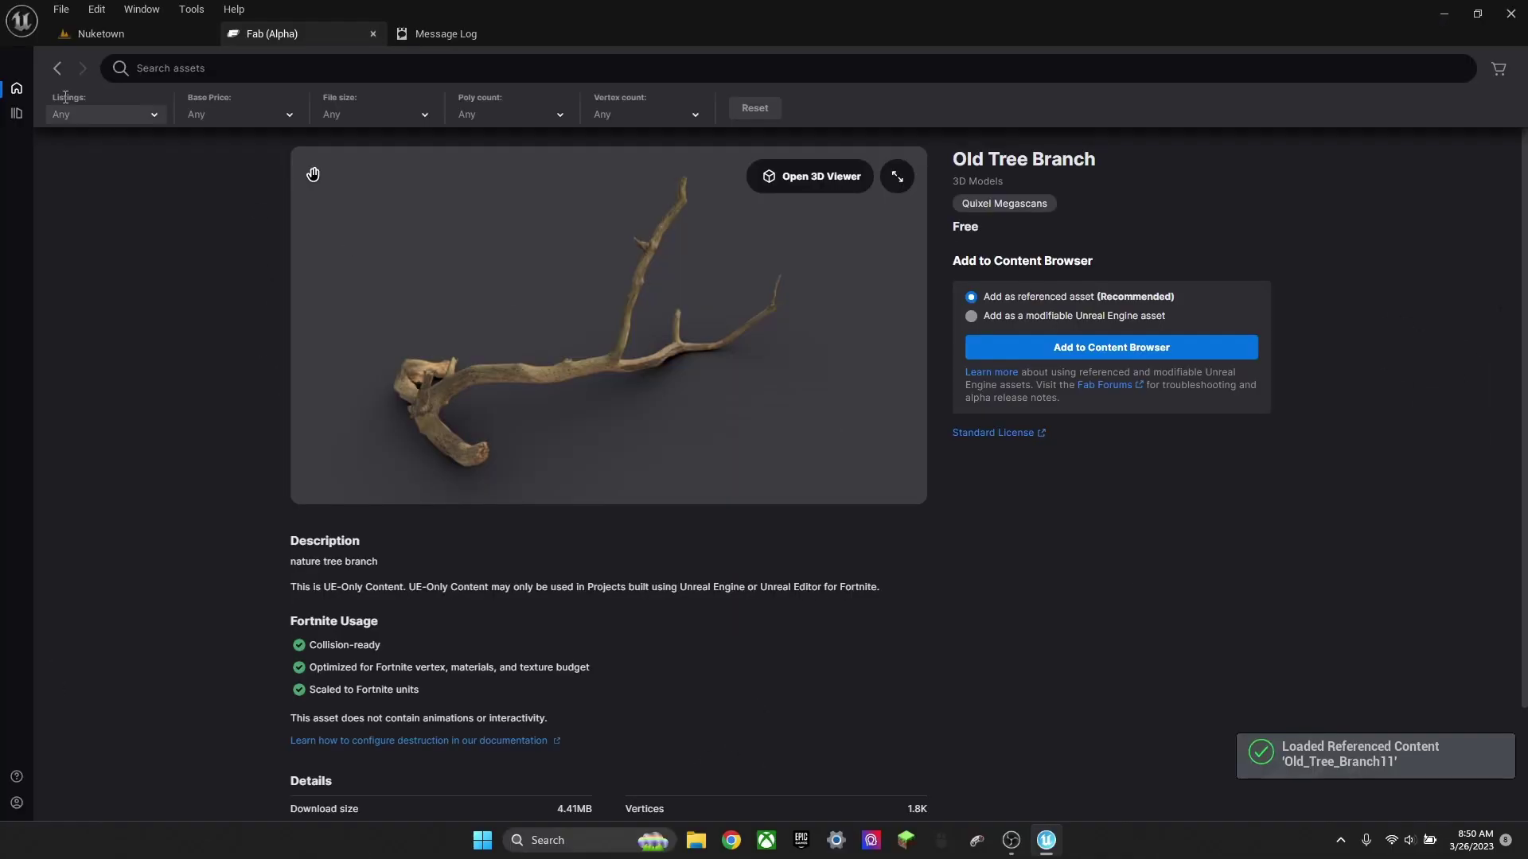
Step: Return to the Nuketown level and open the Old Tree Branch folder within Referenced Content
click(101, 33)
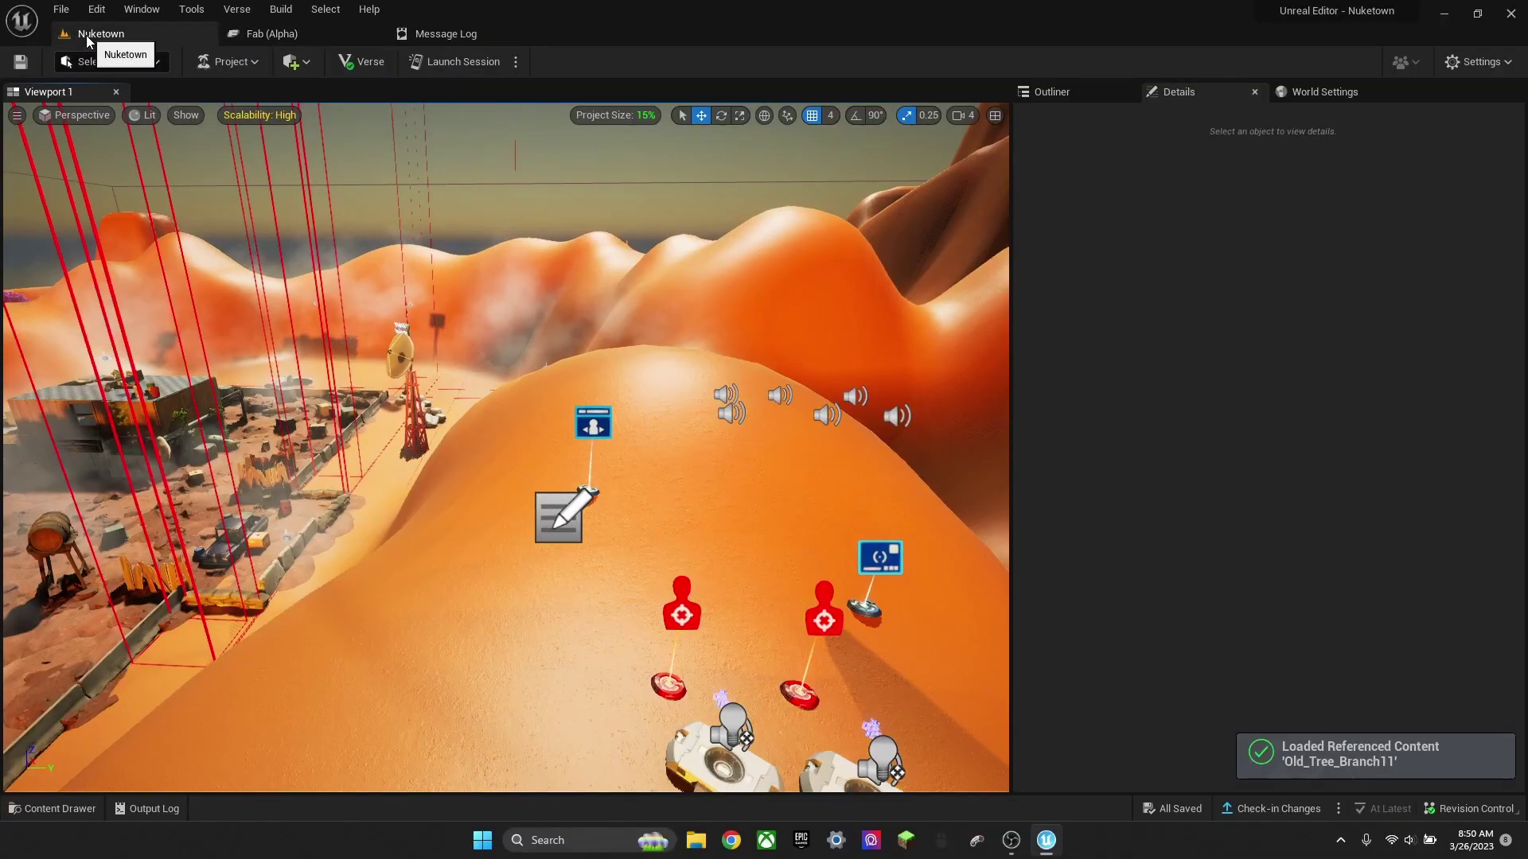
click(53, 808)
click(95, 611)
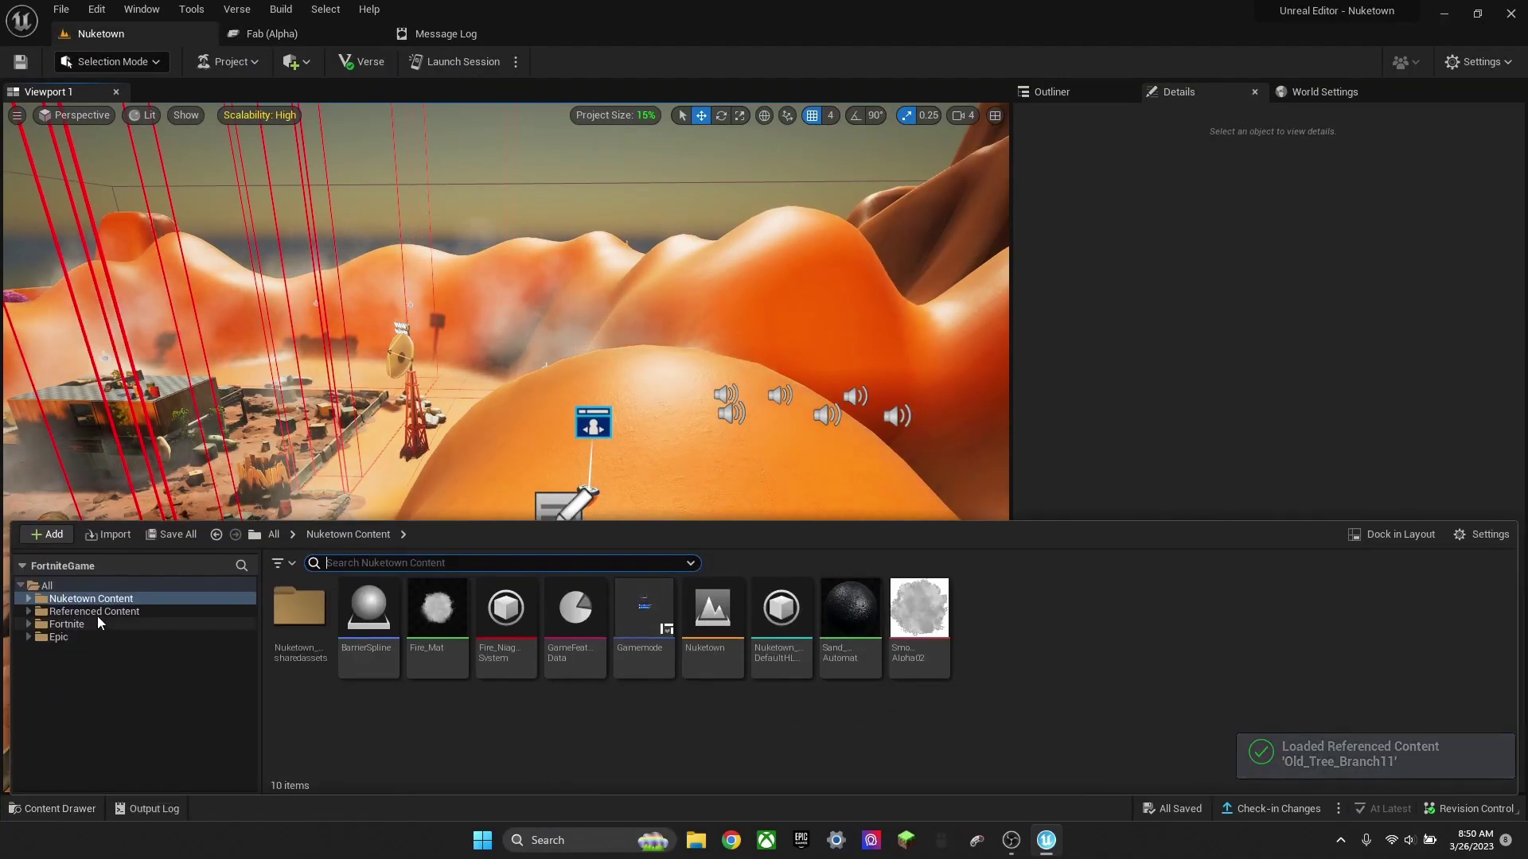
scroll(972, 682, down, 2)
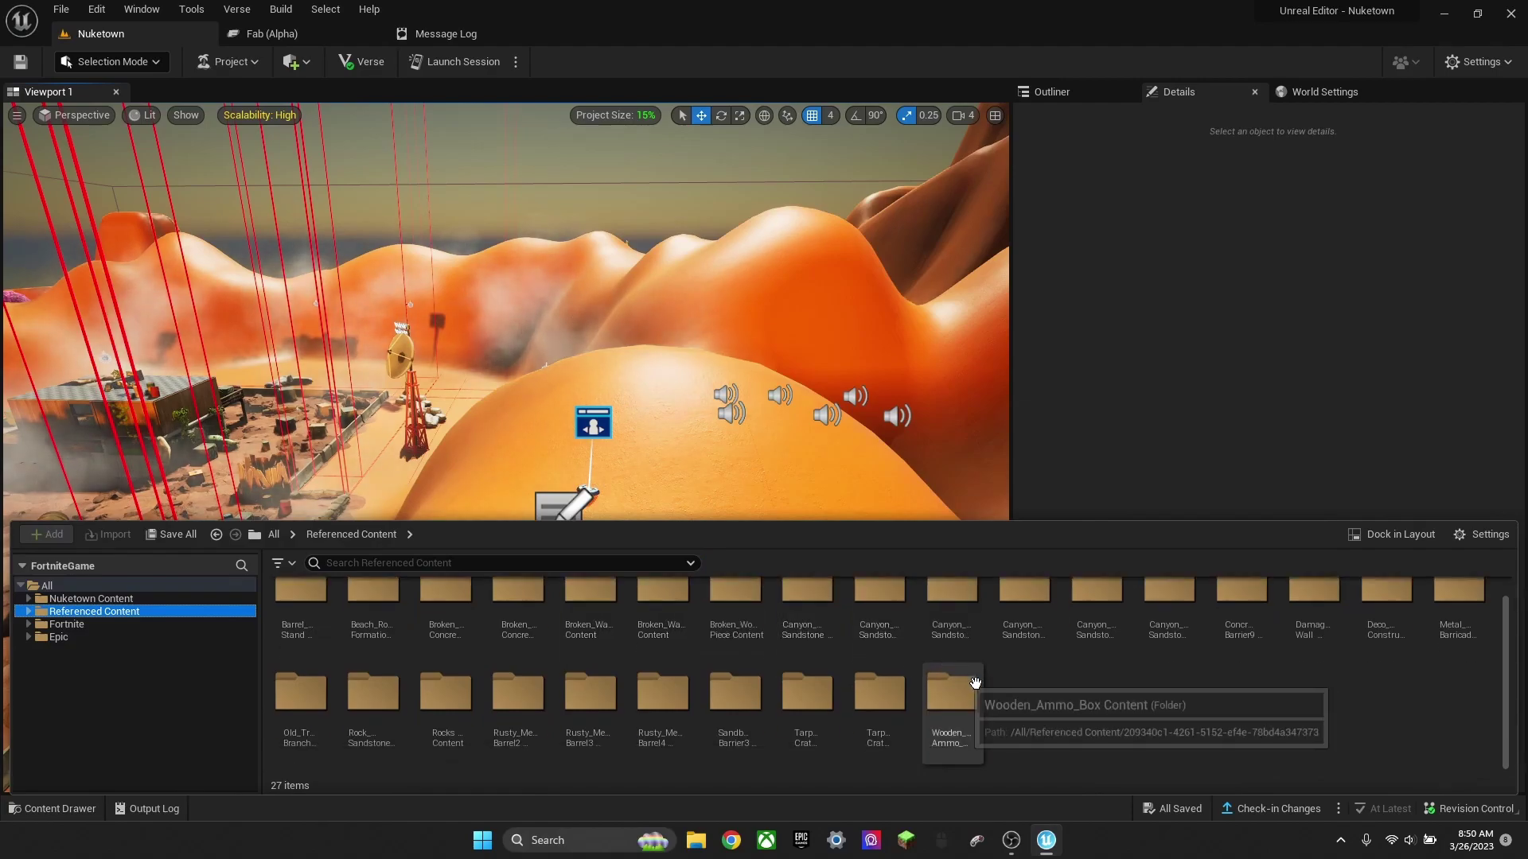
right_drag(962, 741, 961, 733)
scroll(395, 700, up, 1)
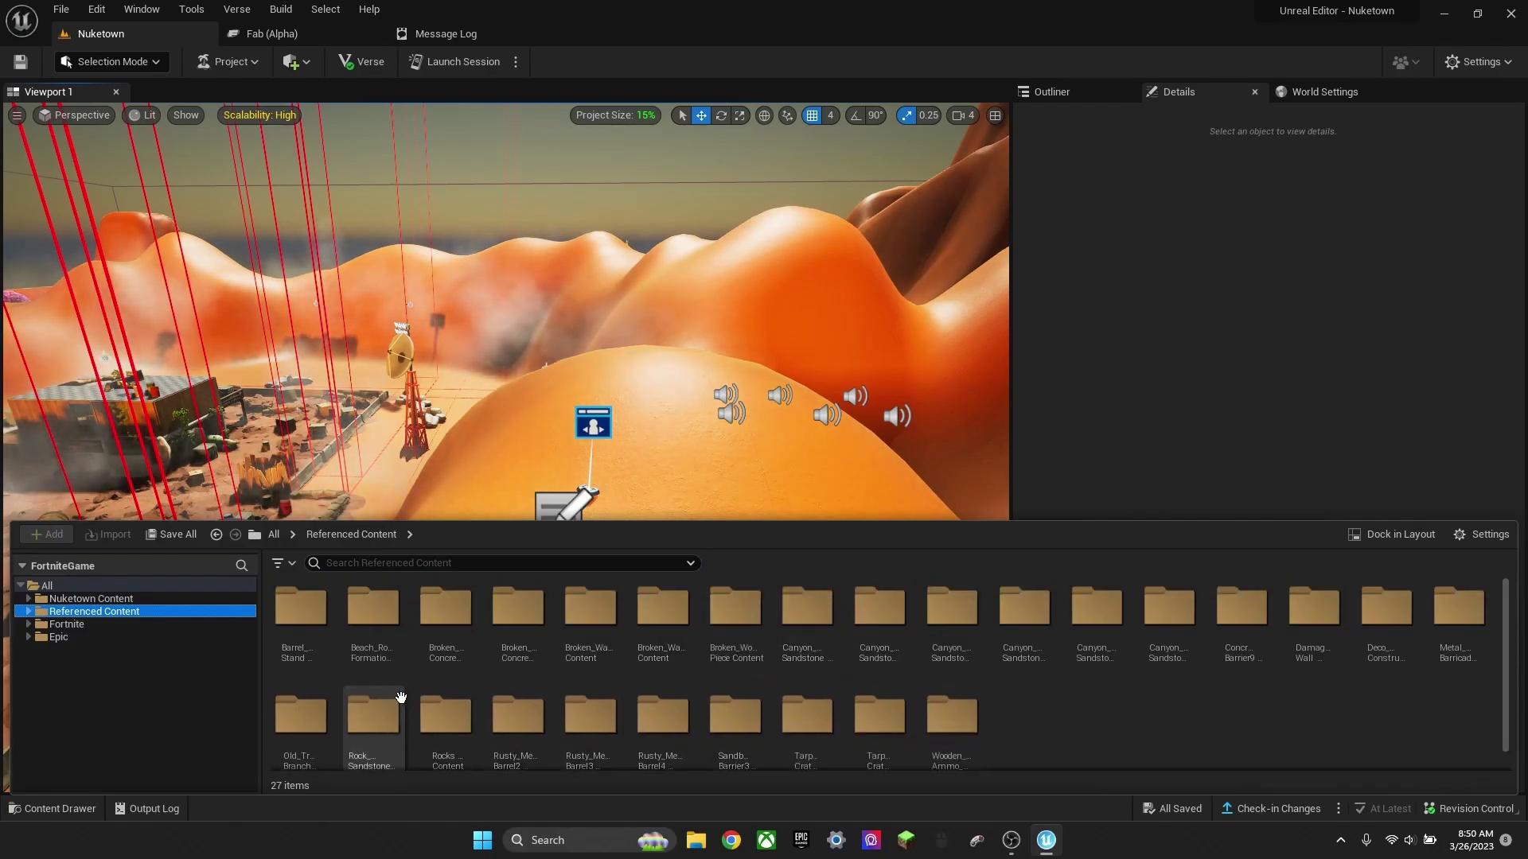
double_click(301, 723)
Step: Place the Old Tree Branch mesh in the level and delete it again
drag(300, 609, 702, 451)
right_drag(702, 450, 632, 437)
key(Delete)
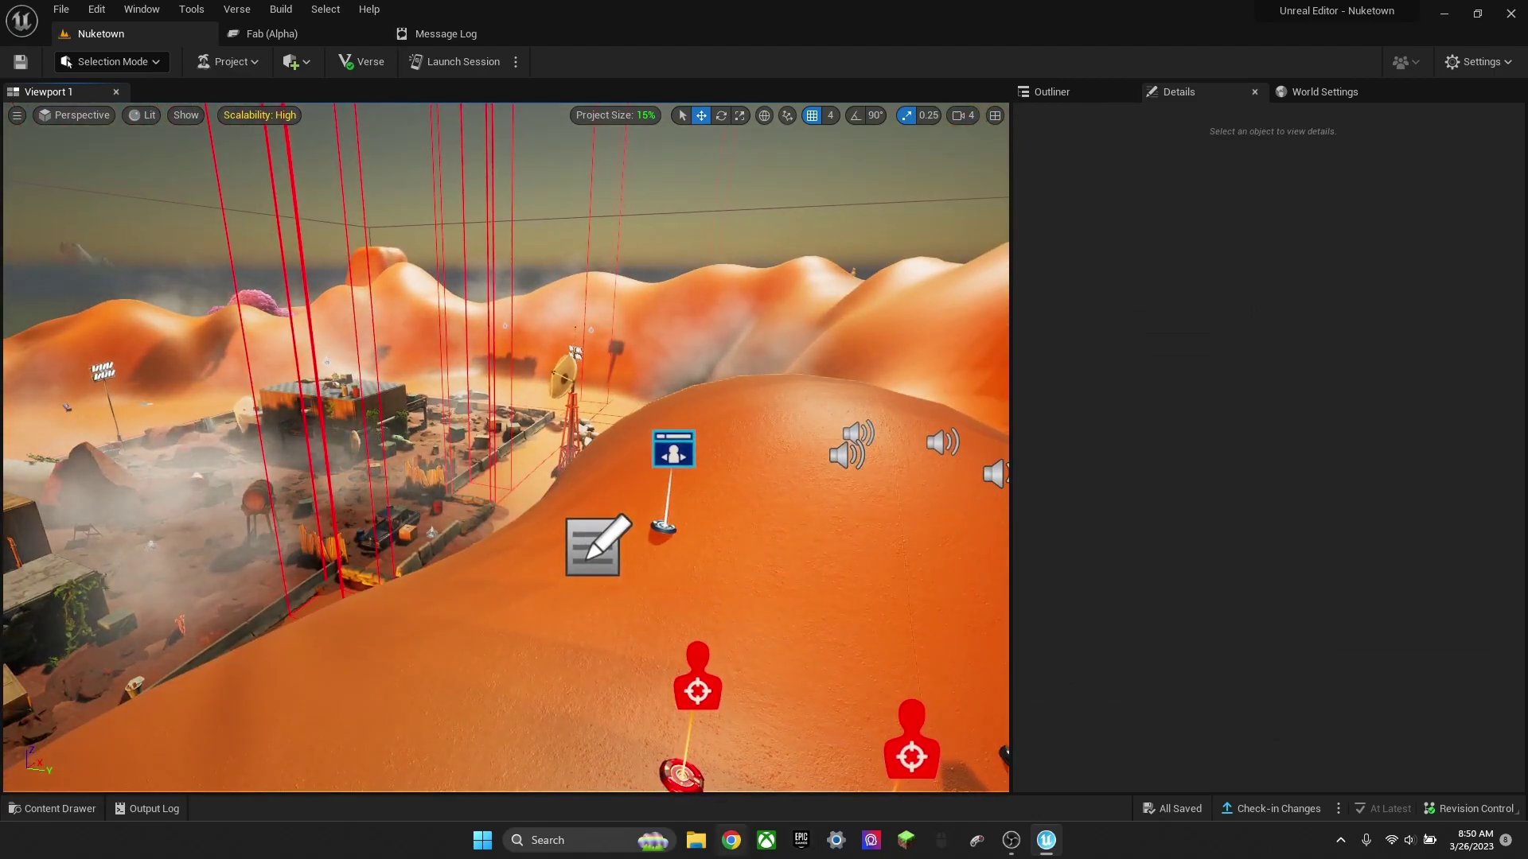
Step: Switch to Chrome, open Sketchfab, and browse its 3D models for "fortnite"
click(731, 840)
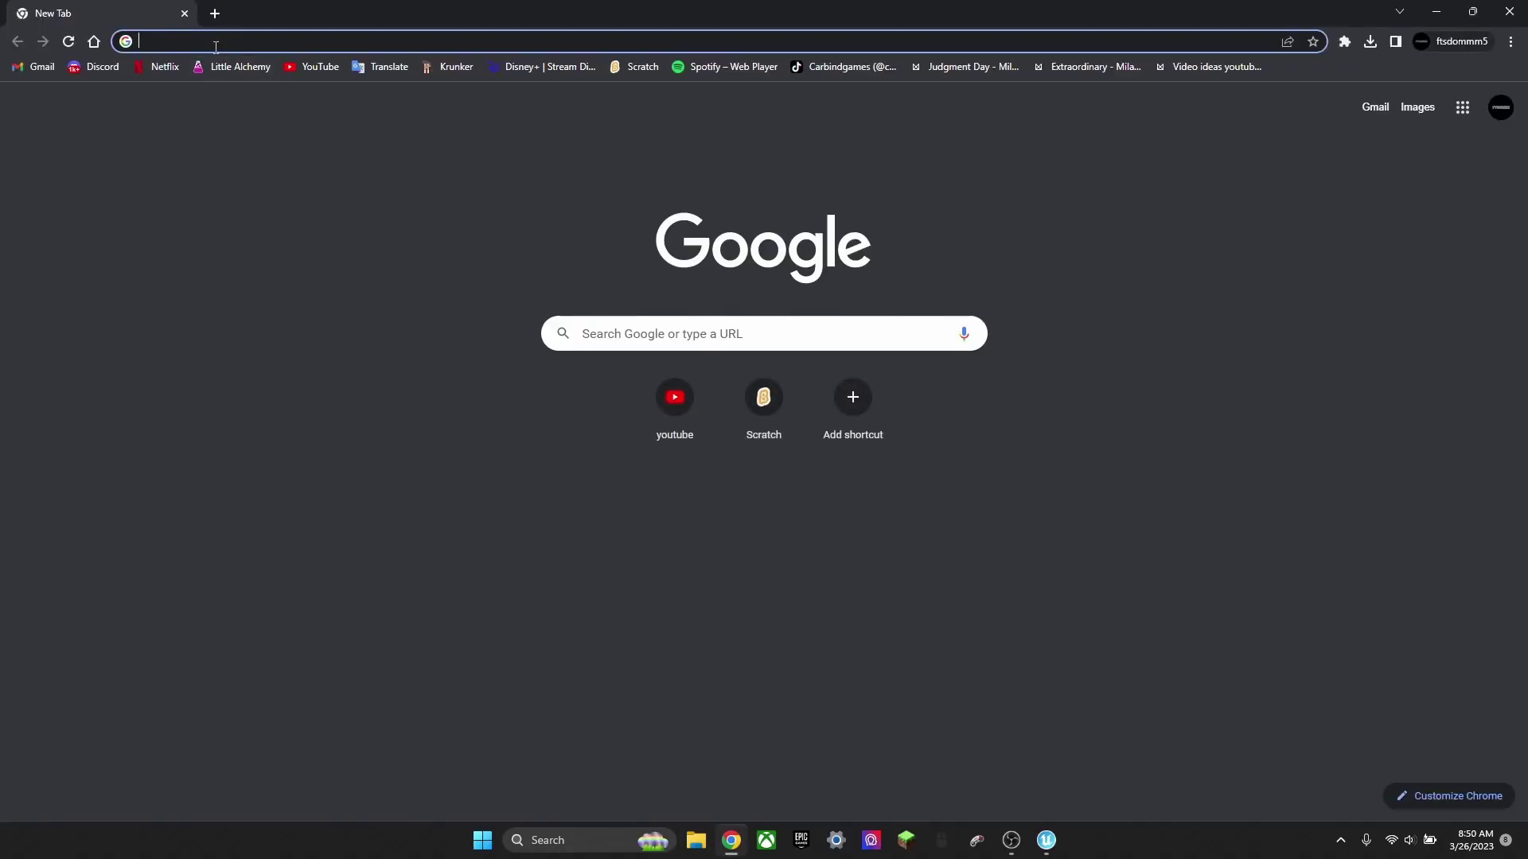
text(sketchfab)
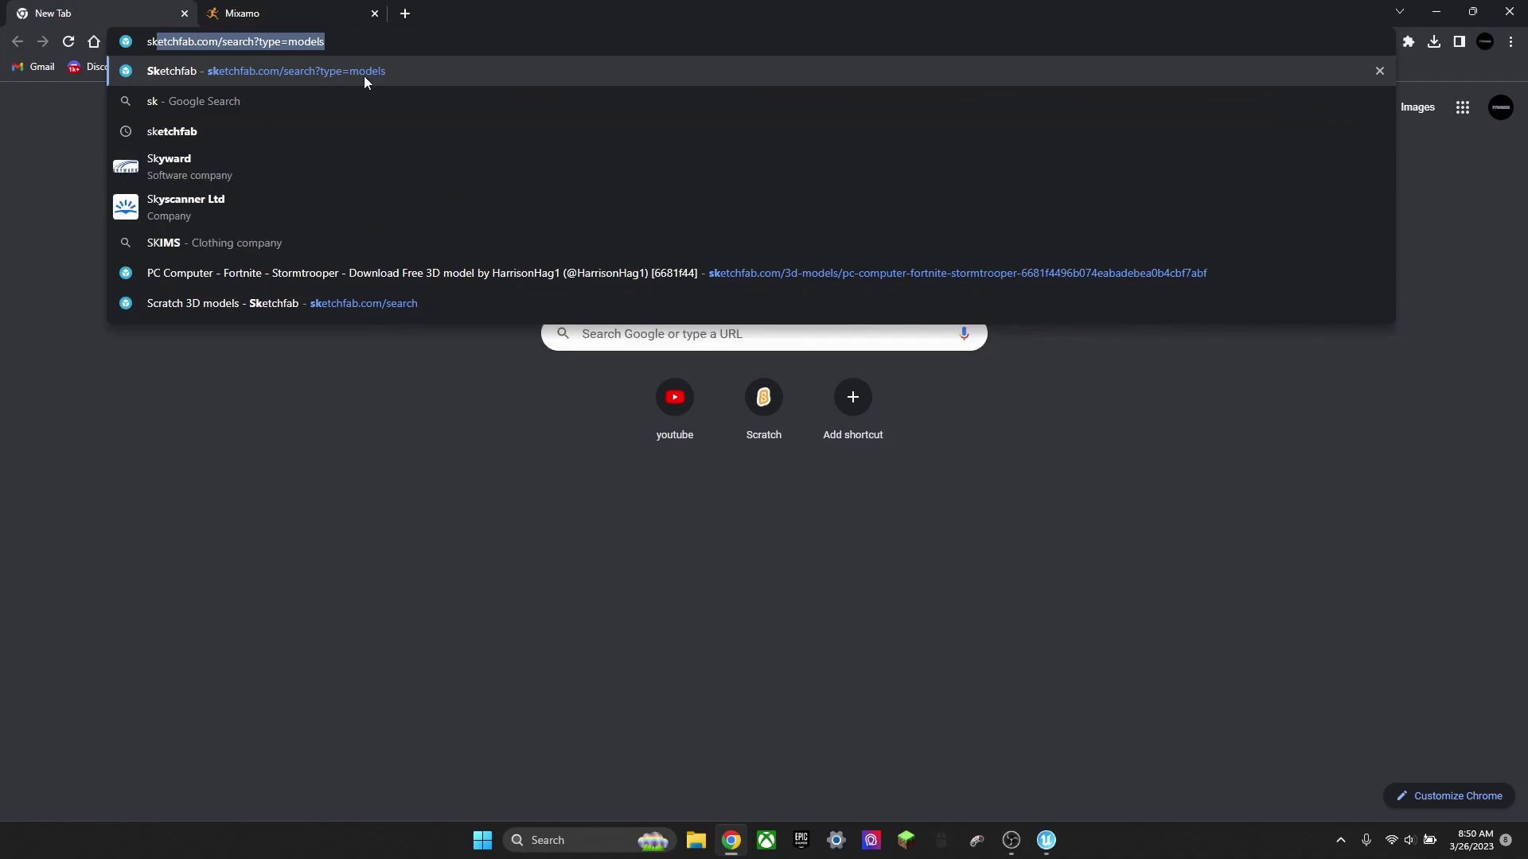
key(Return)
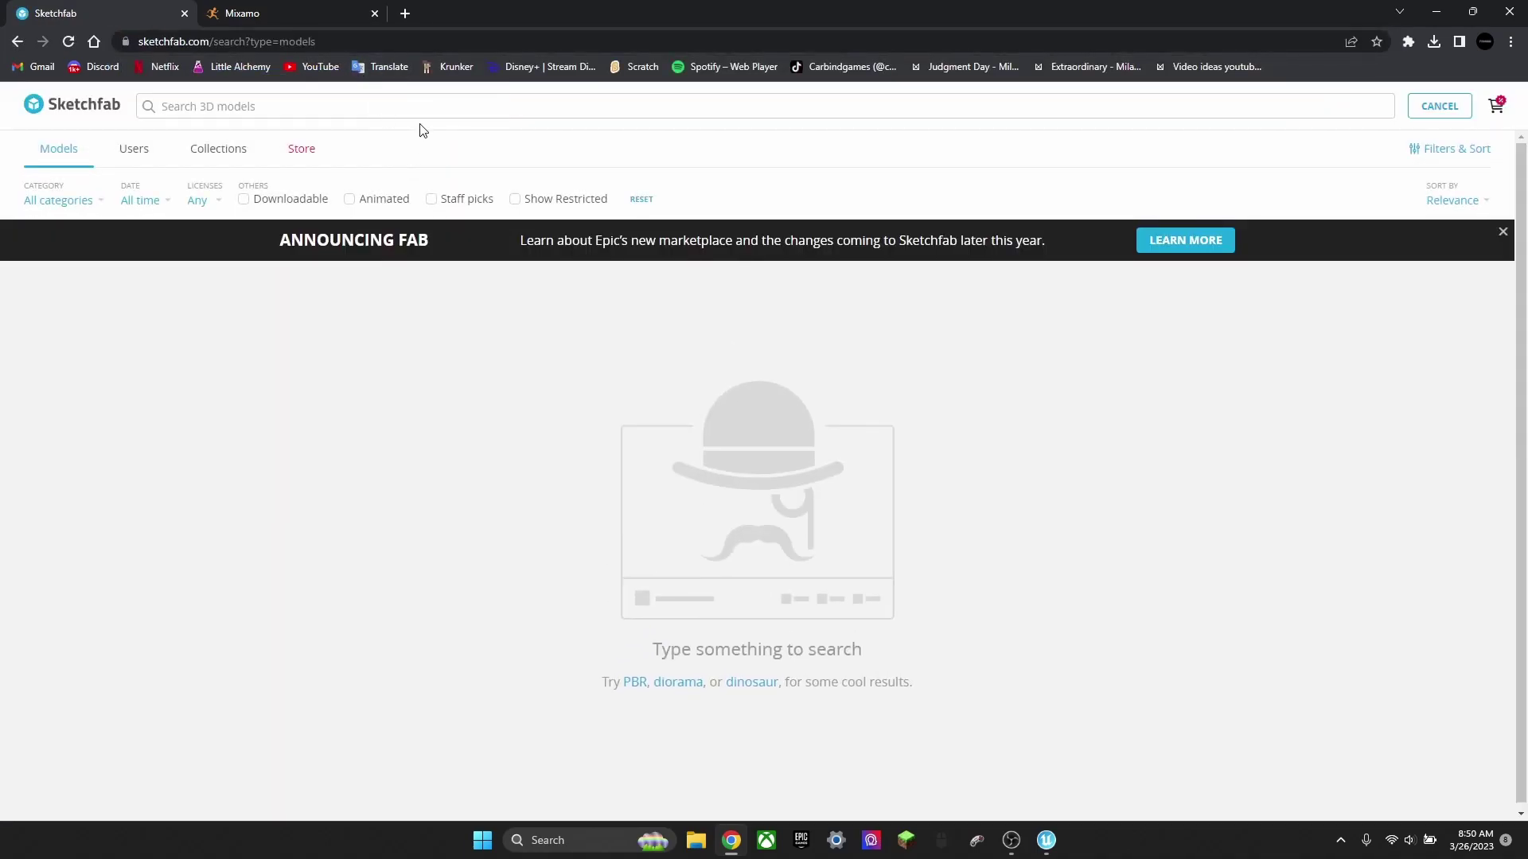
text(fortnite)
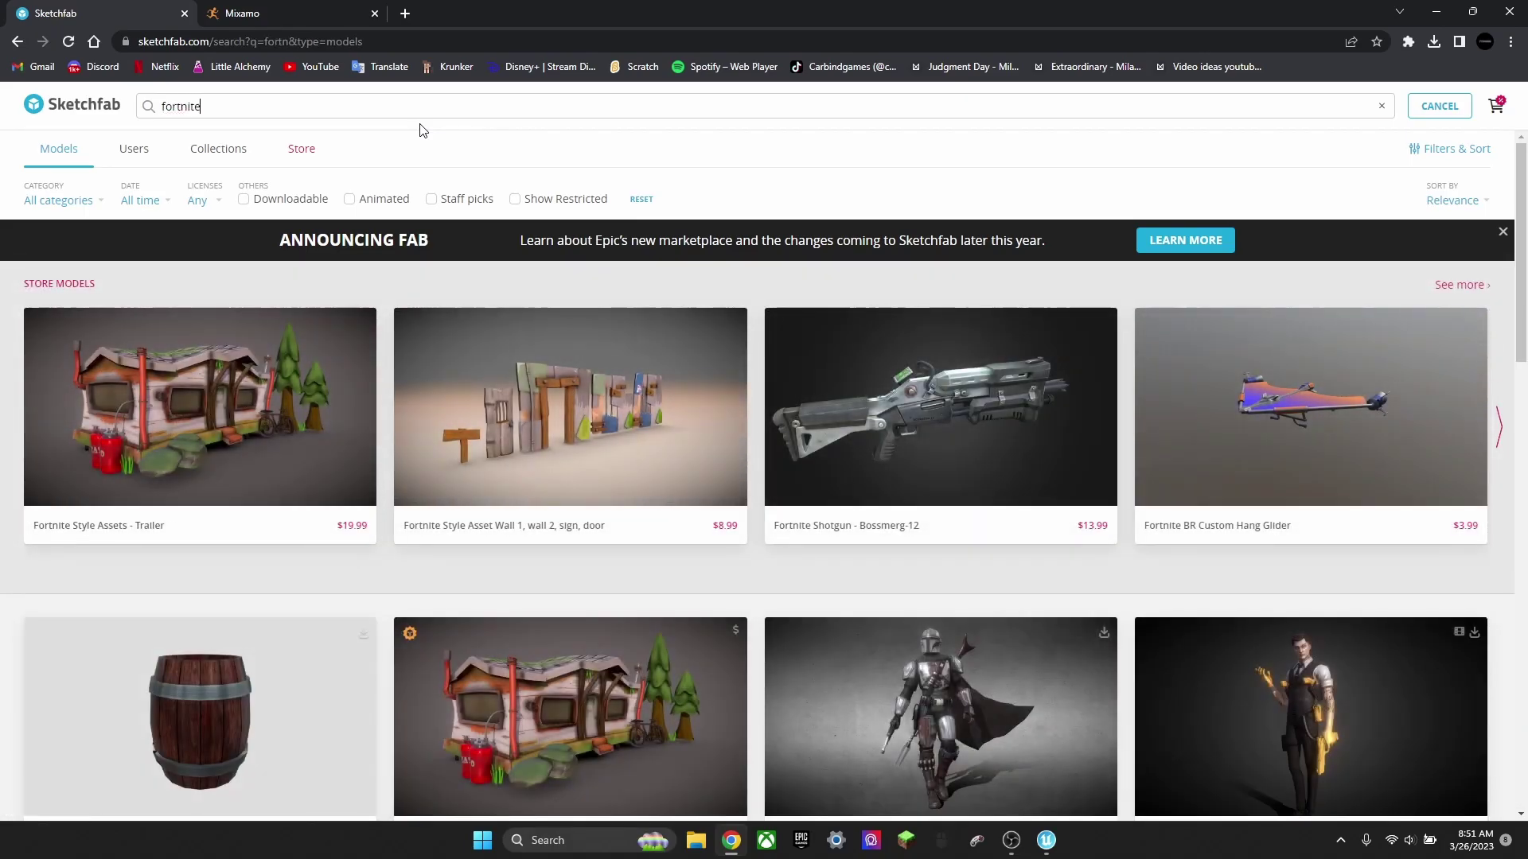
scroll(995, 342, down, 10)
scroll(904, 290, down, 15)
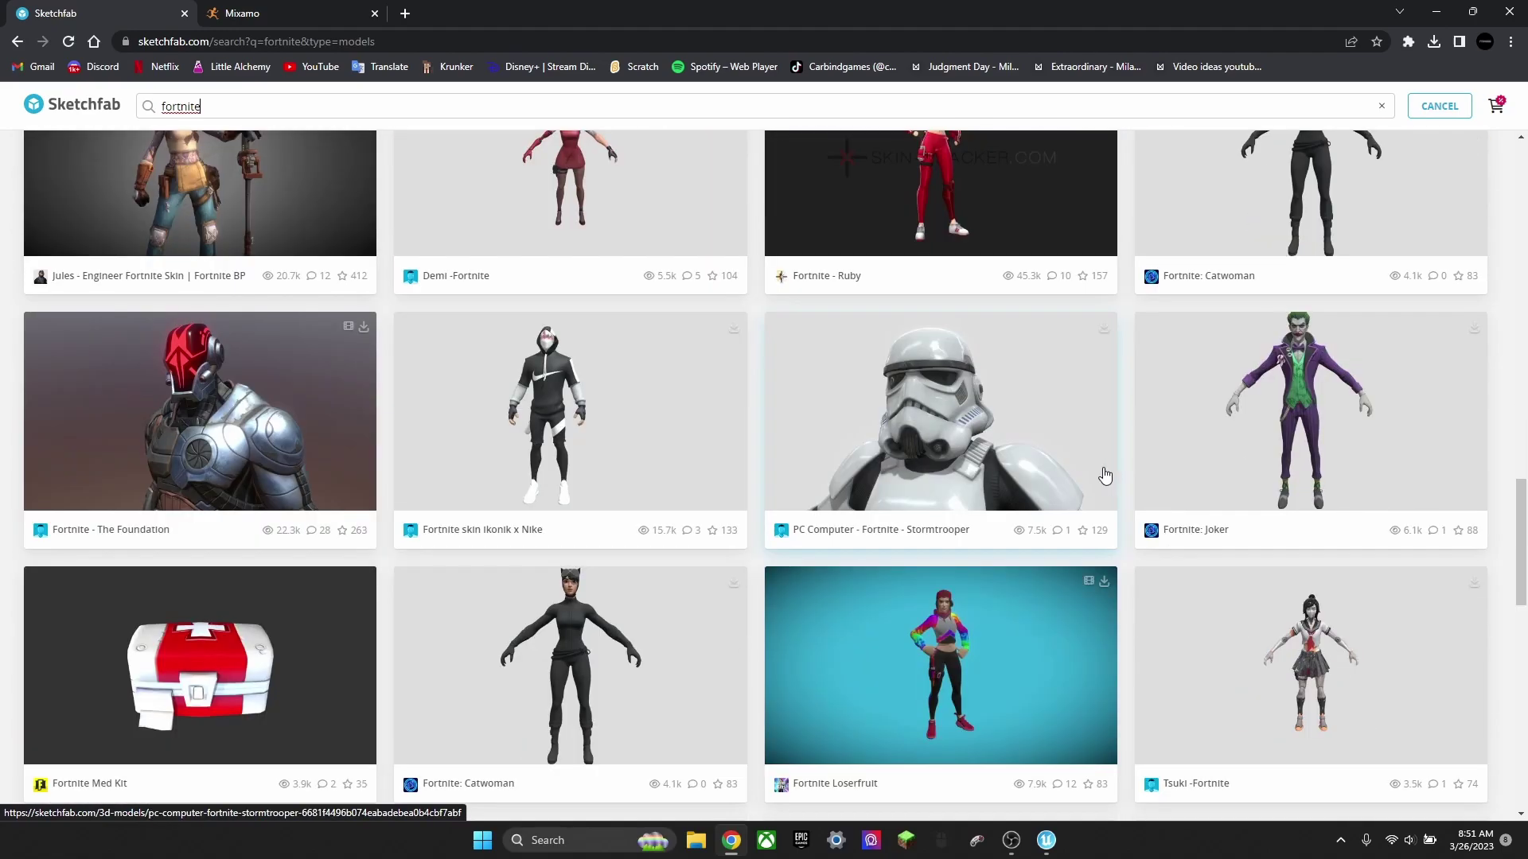
Step: Examine the available download formats of the PC Computer - Fortnite - Stormtrooper model, then close them
click(979, 465)
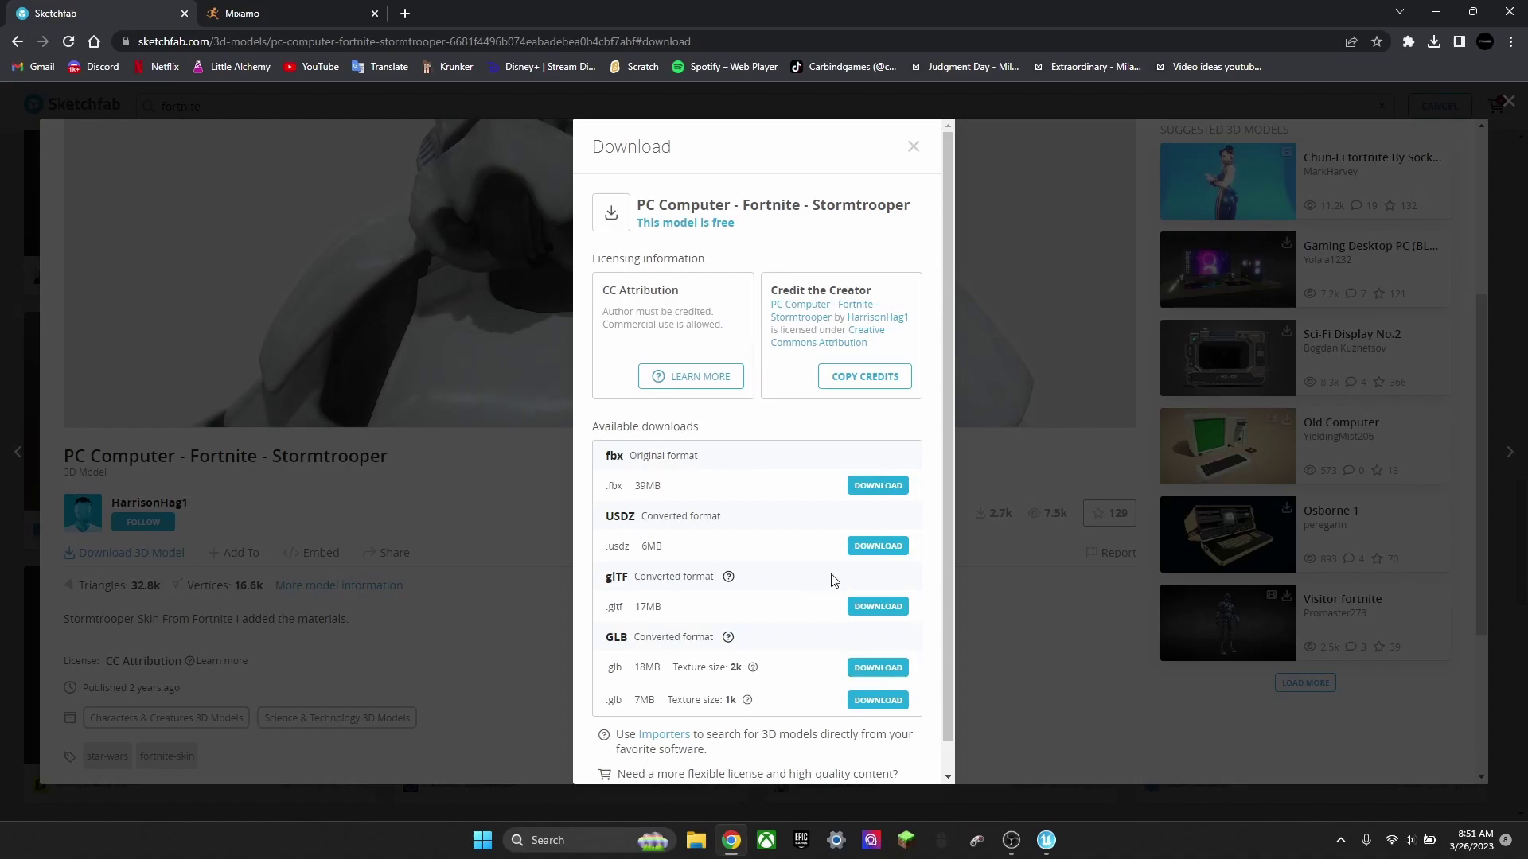
scroll(726, 465, down, 1)
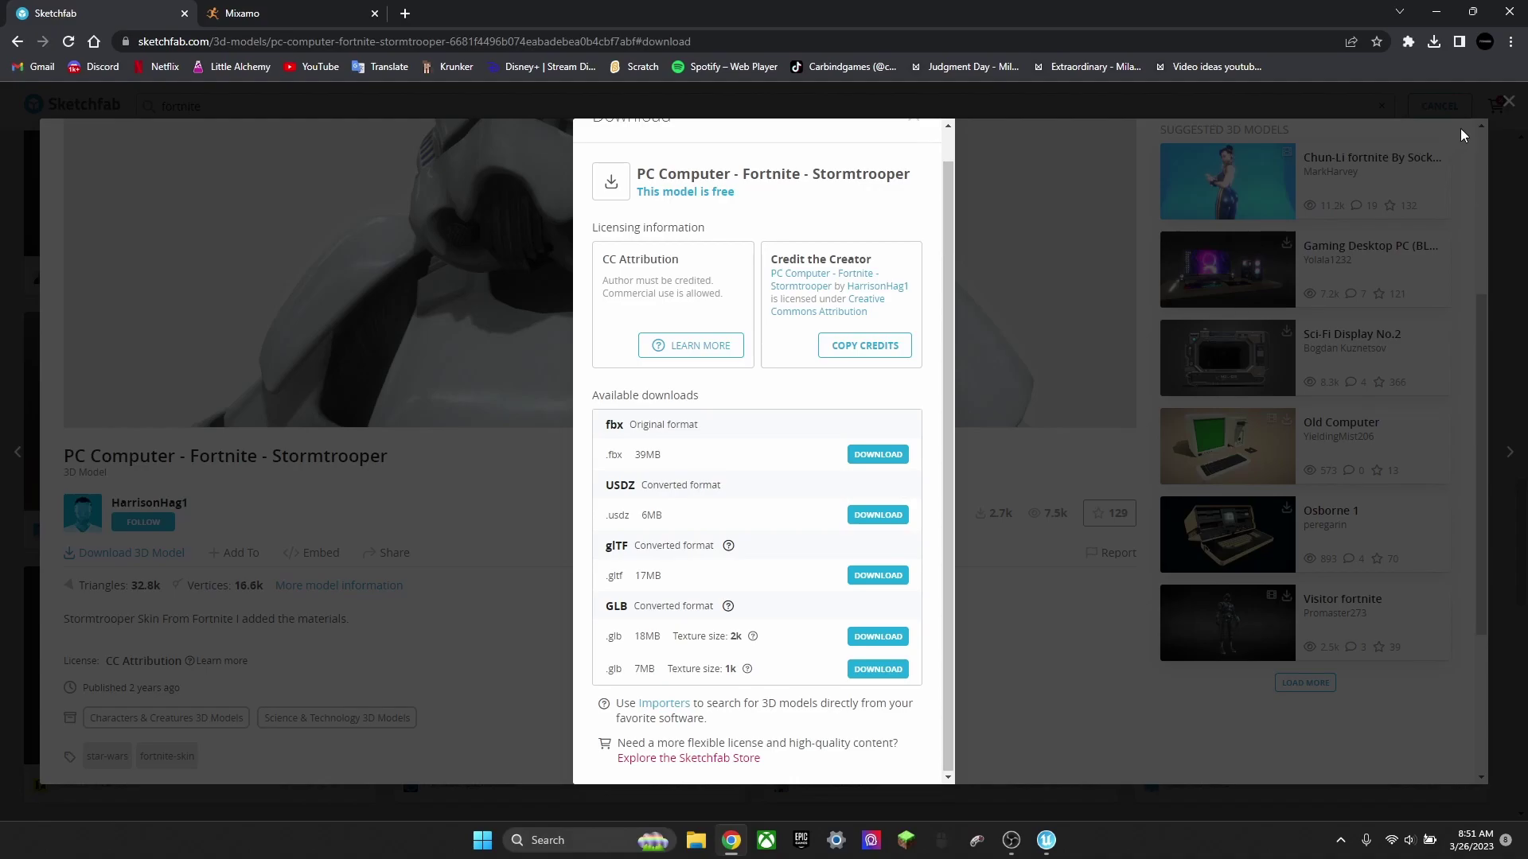
click(1511, 111)
Step: Open the Downloads folder in File Explorer and select the pc-computer-fortnite-stormtrooper folder
click(696, 841)
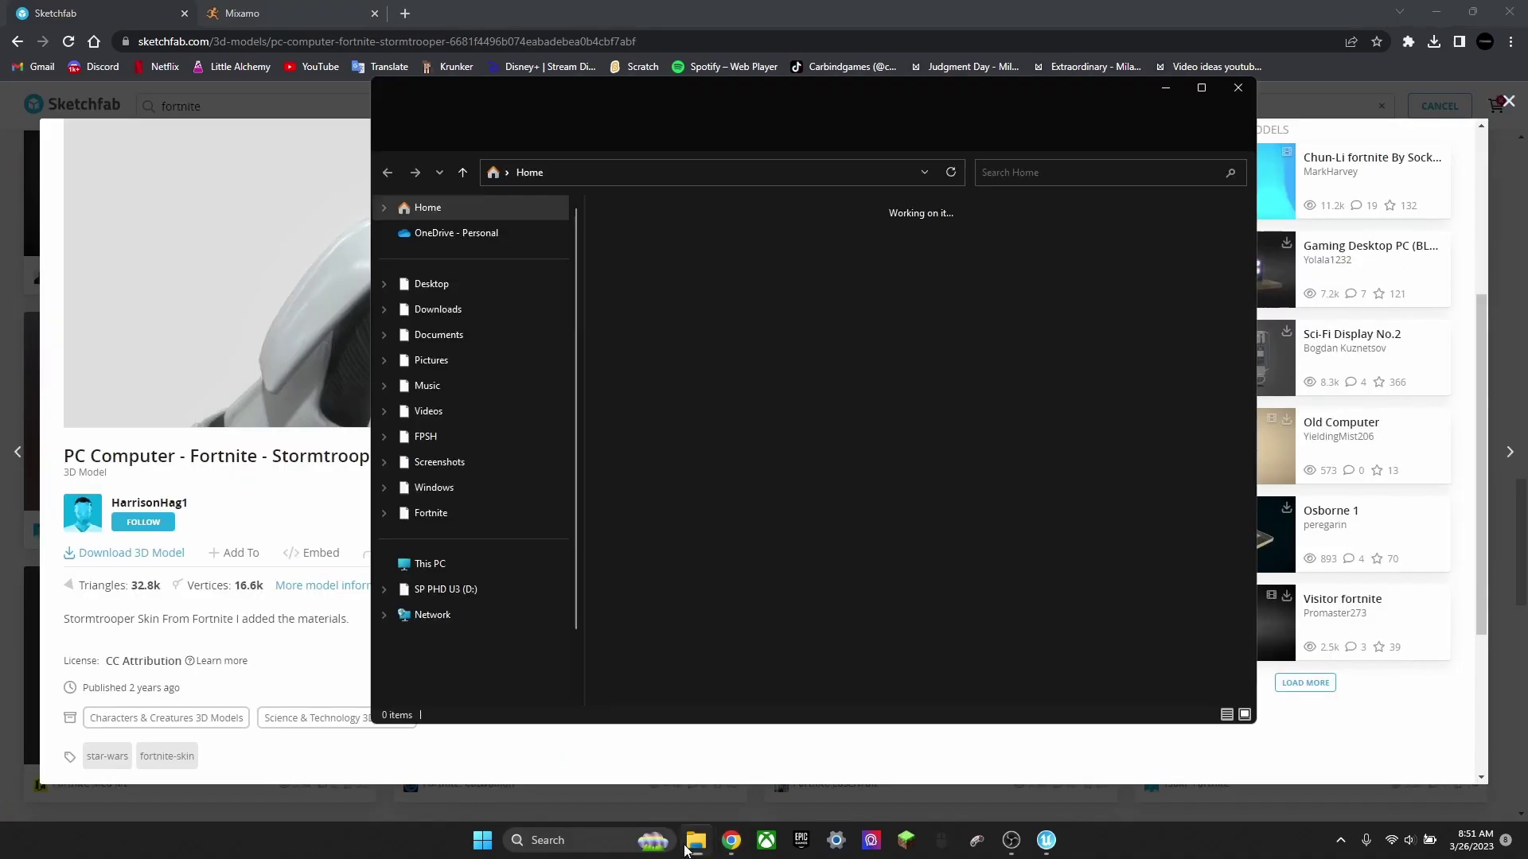
click(438, 410)
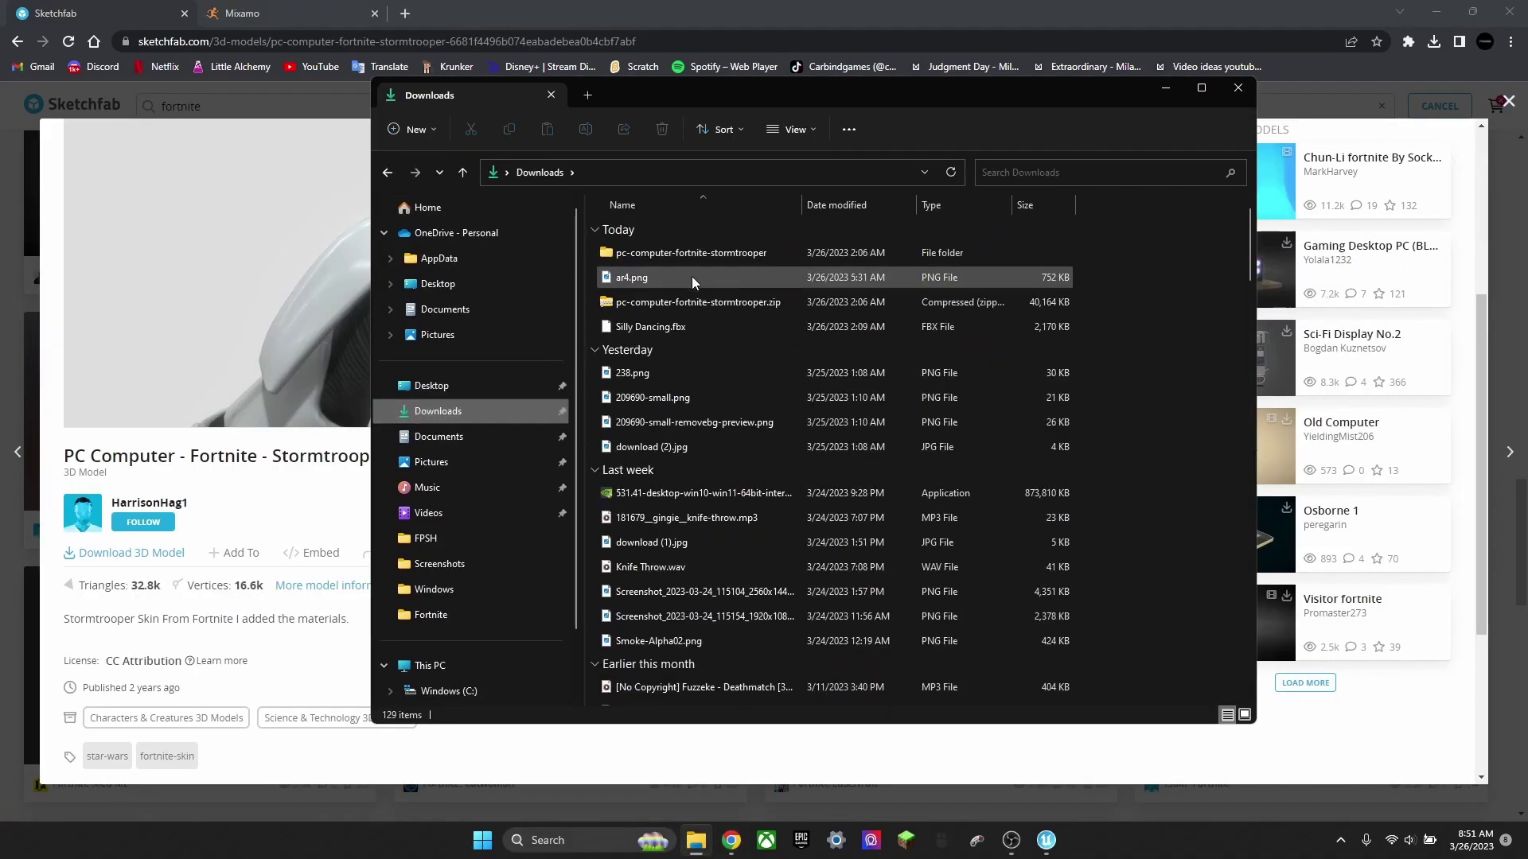
click(698, 257)
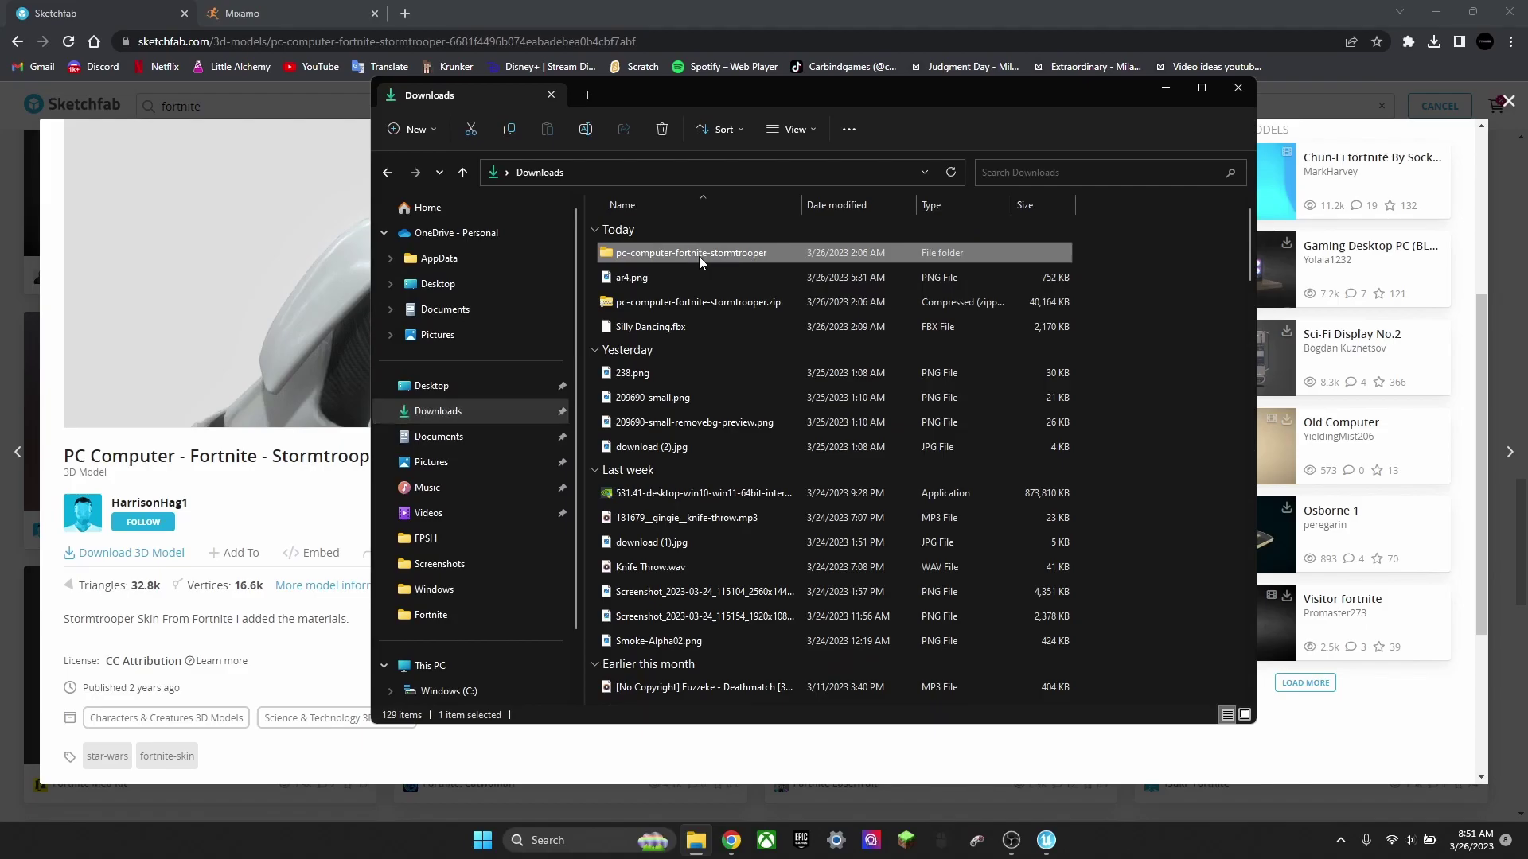
Step: Switch back to Unreal Editor for Fortnite and open the Nuketown Content folder, collapsing Referenced Content
click(1046, 841)
click(78, 809)
scroll(103, 633, up, 6)
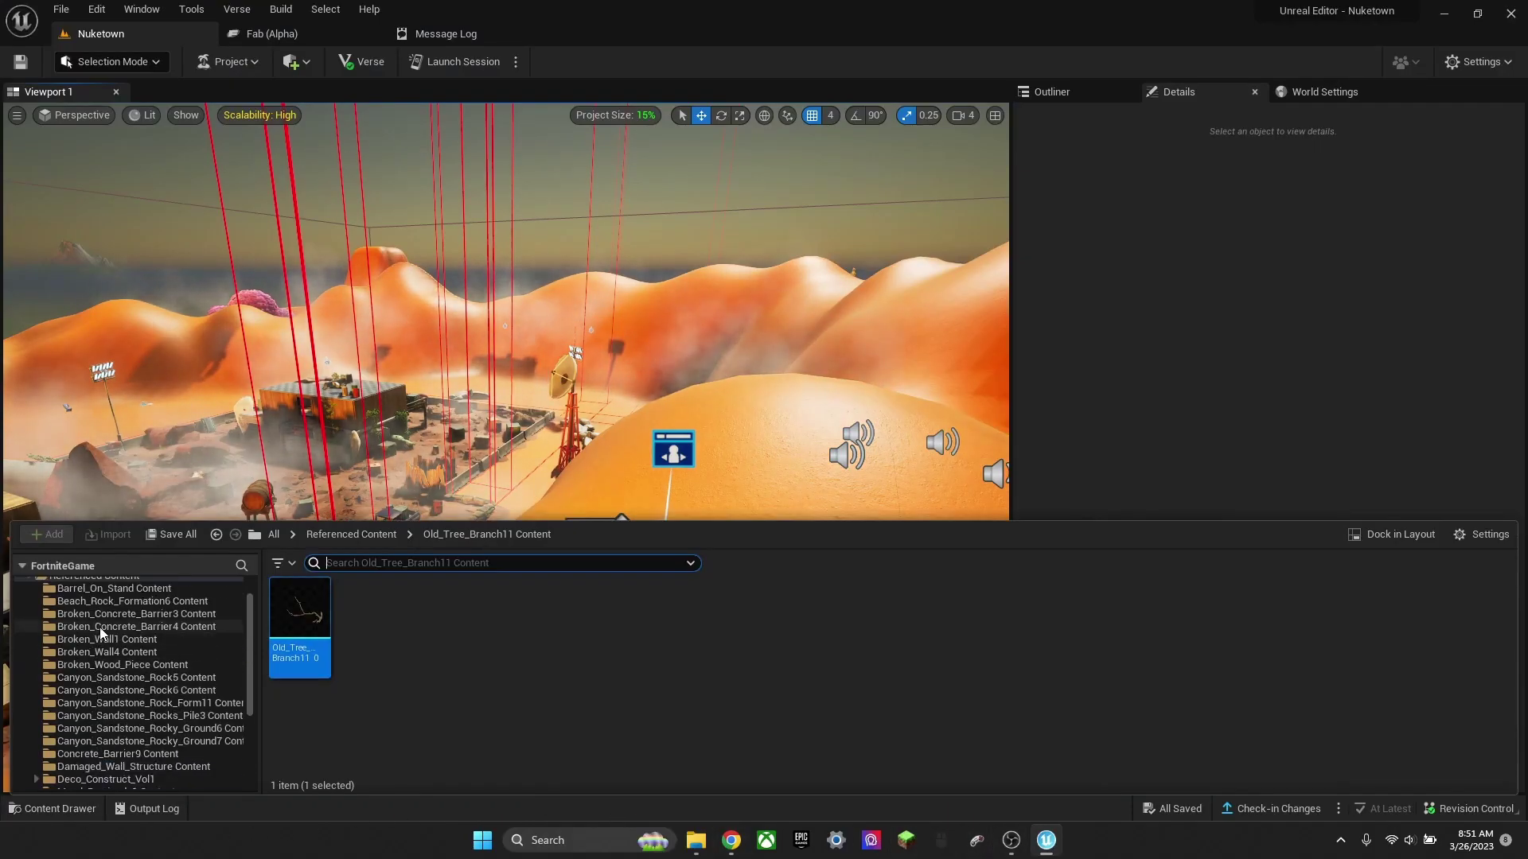
click(49, 586)
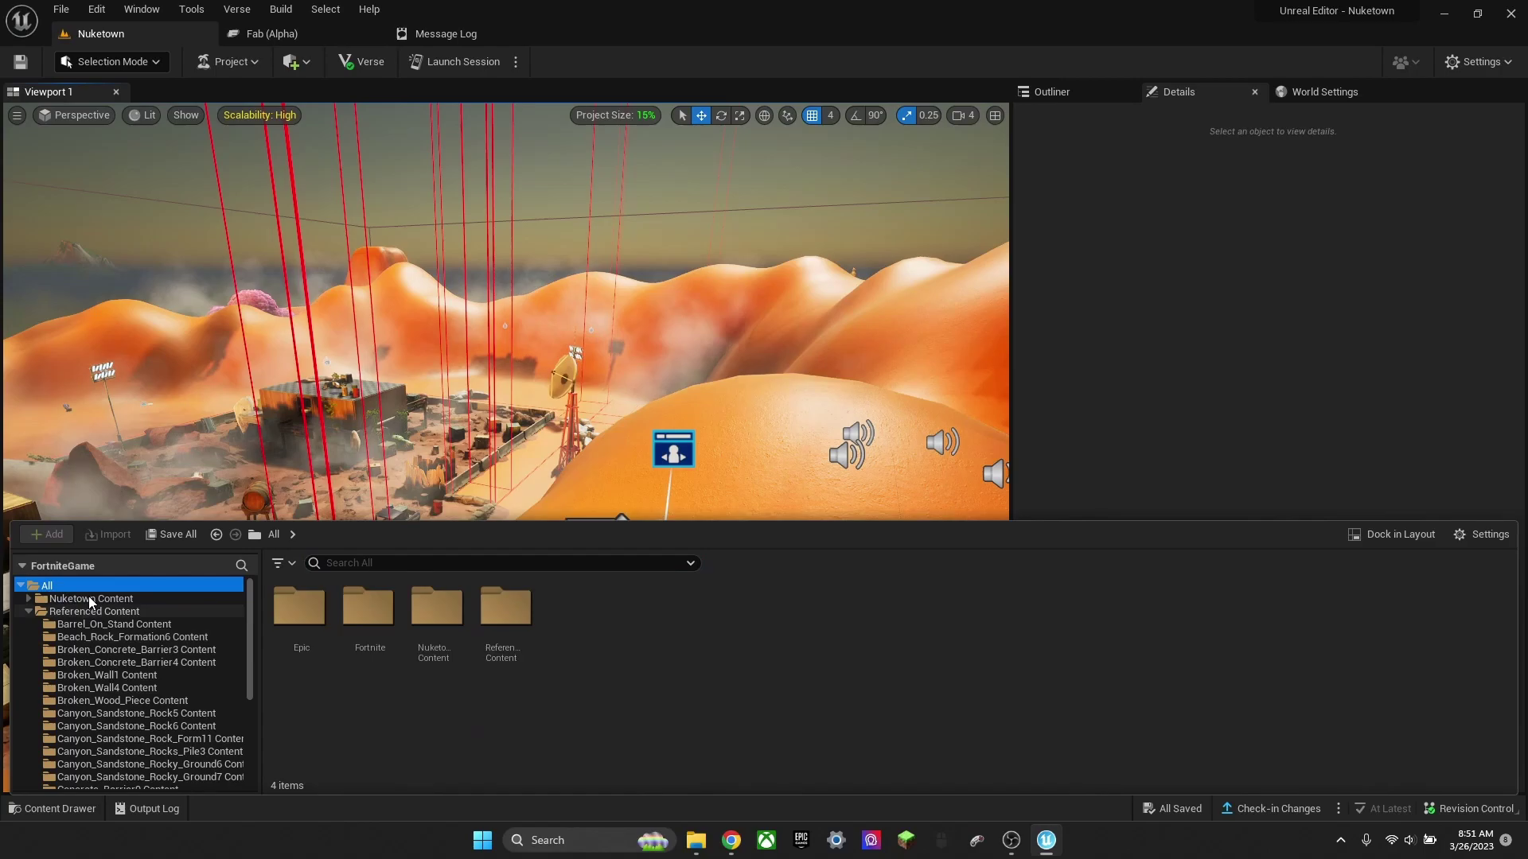
click(41, 600)
click(59, 587)
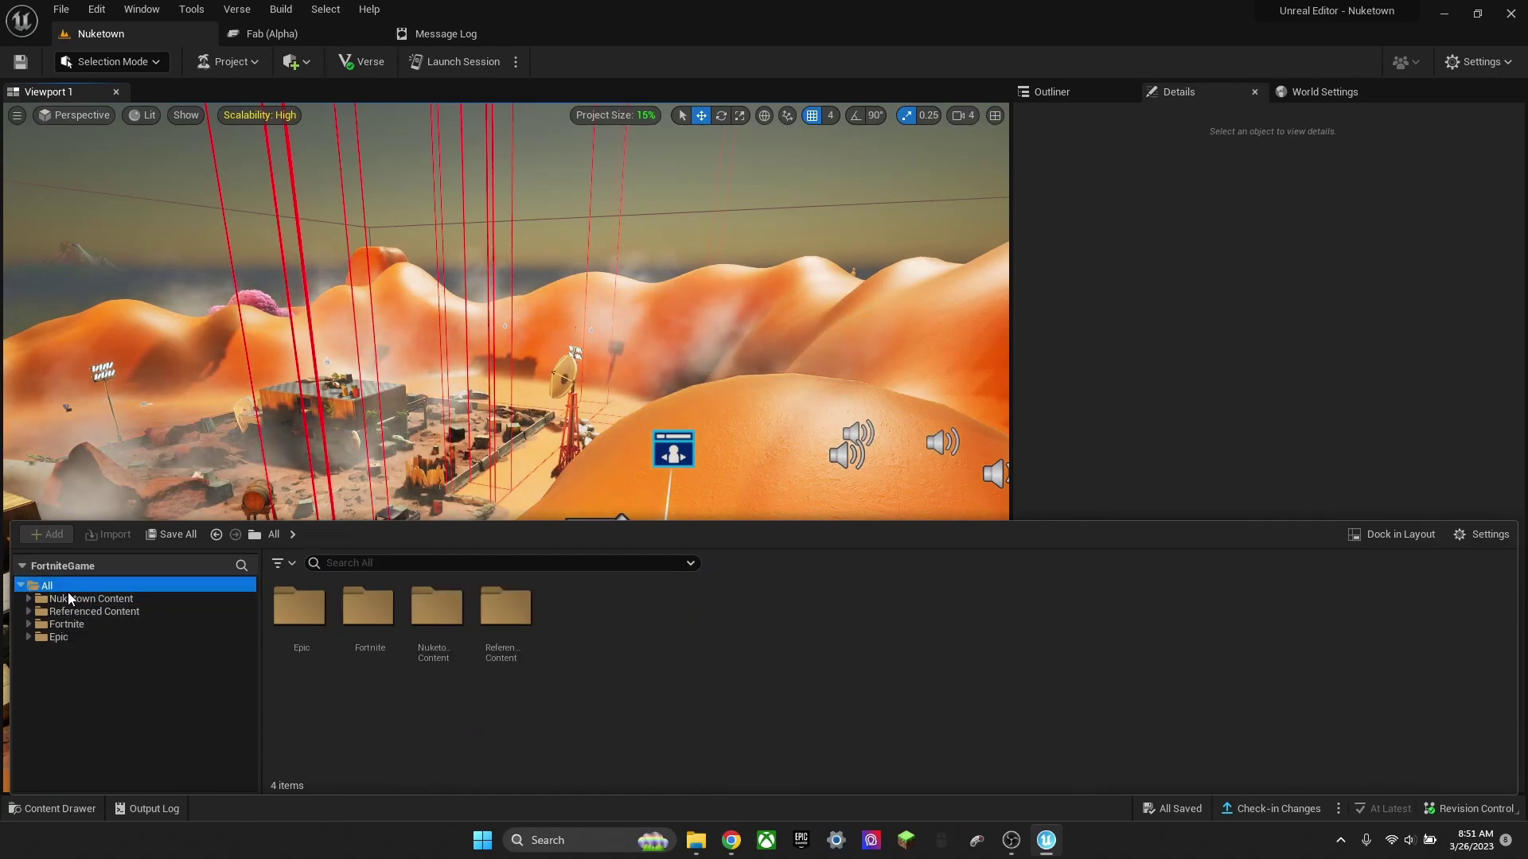
click(72, 602)
Step: In File Explorer, open the Stormtrooper folder inside the downloaded model's source and PC Computer - Fortnite - Stormtrooper (1) folders
click(696, 840)
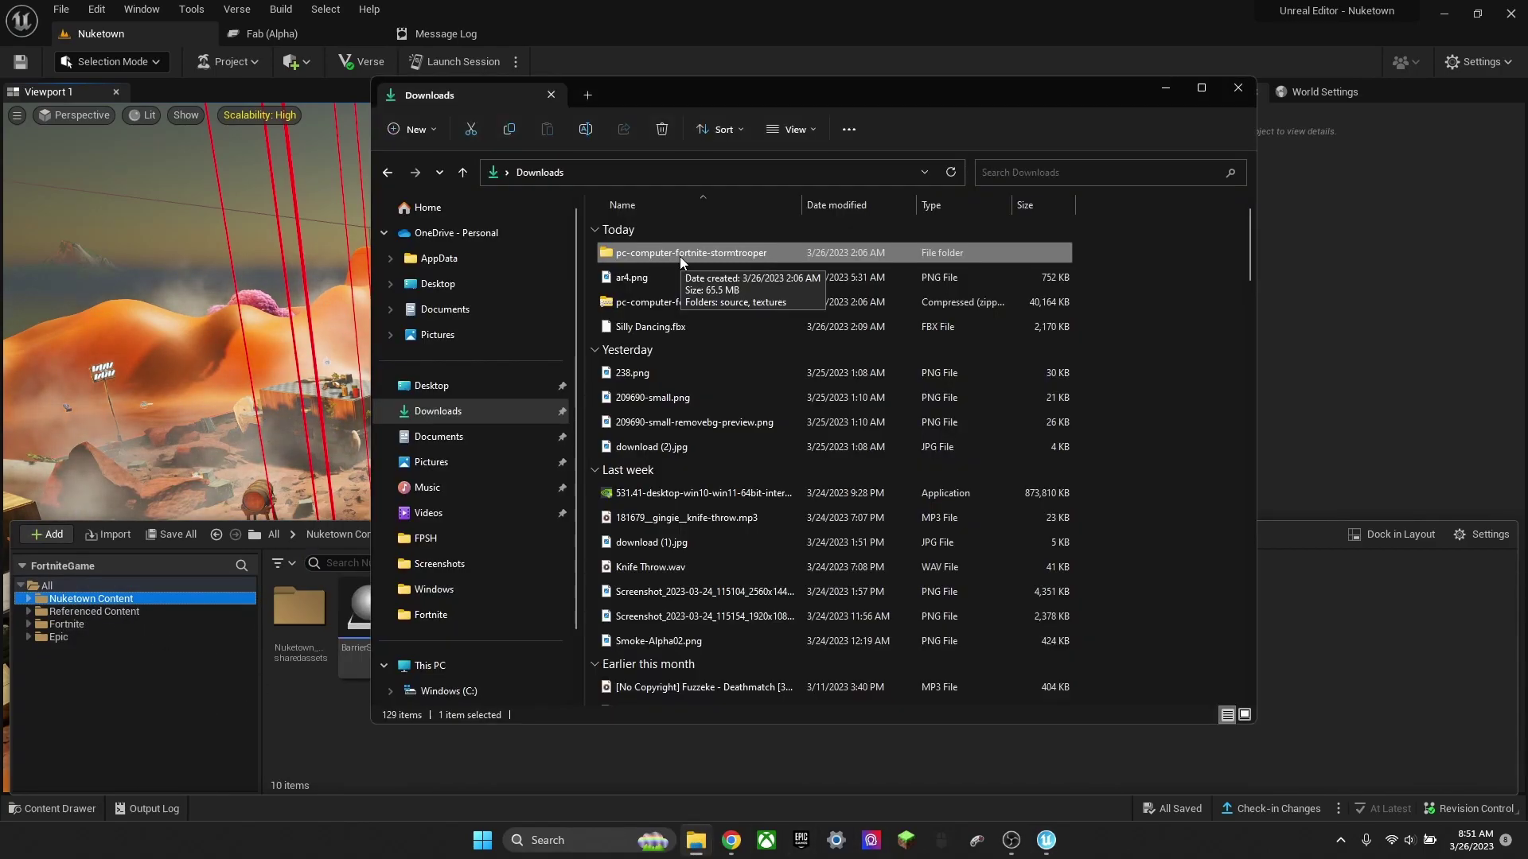
double_click(680, 256)
double_click(663, 276)
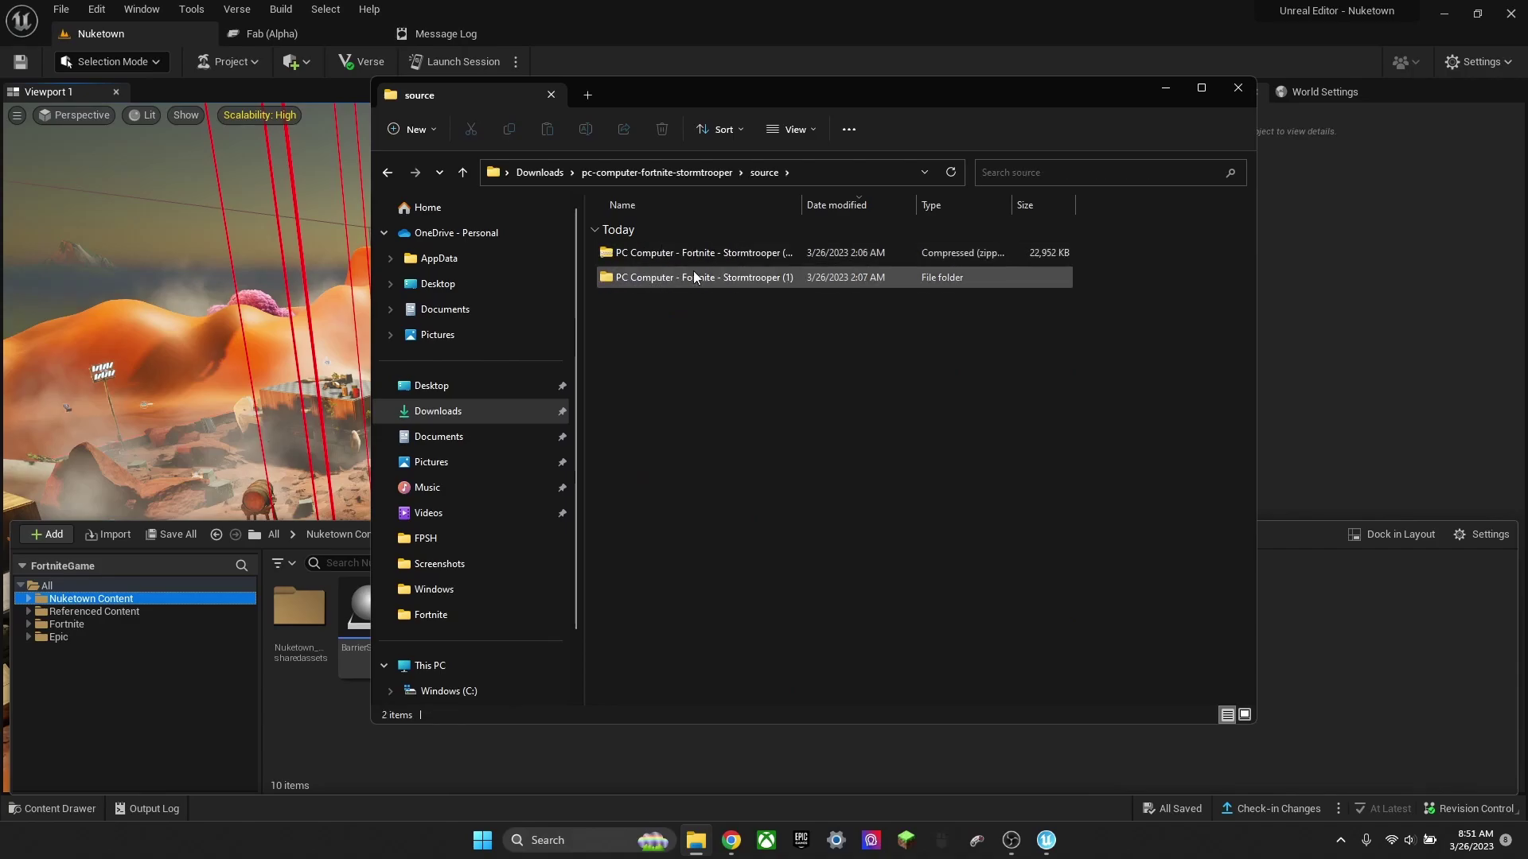
double_click(668, 274)
double_click(651, 252)
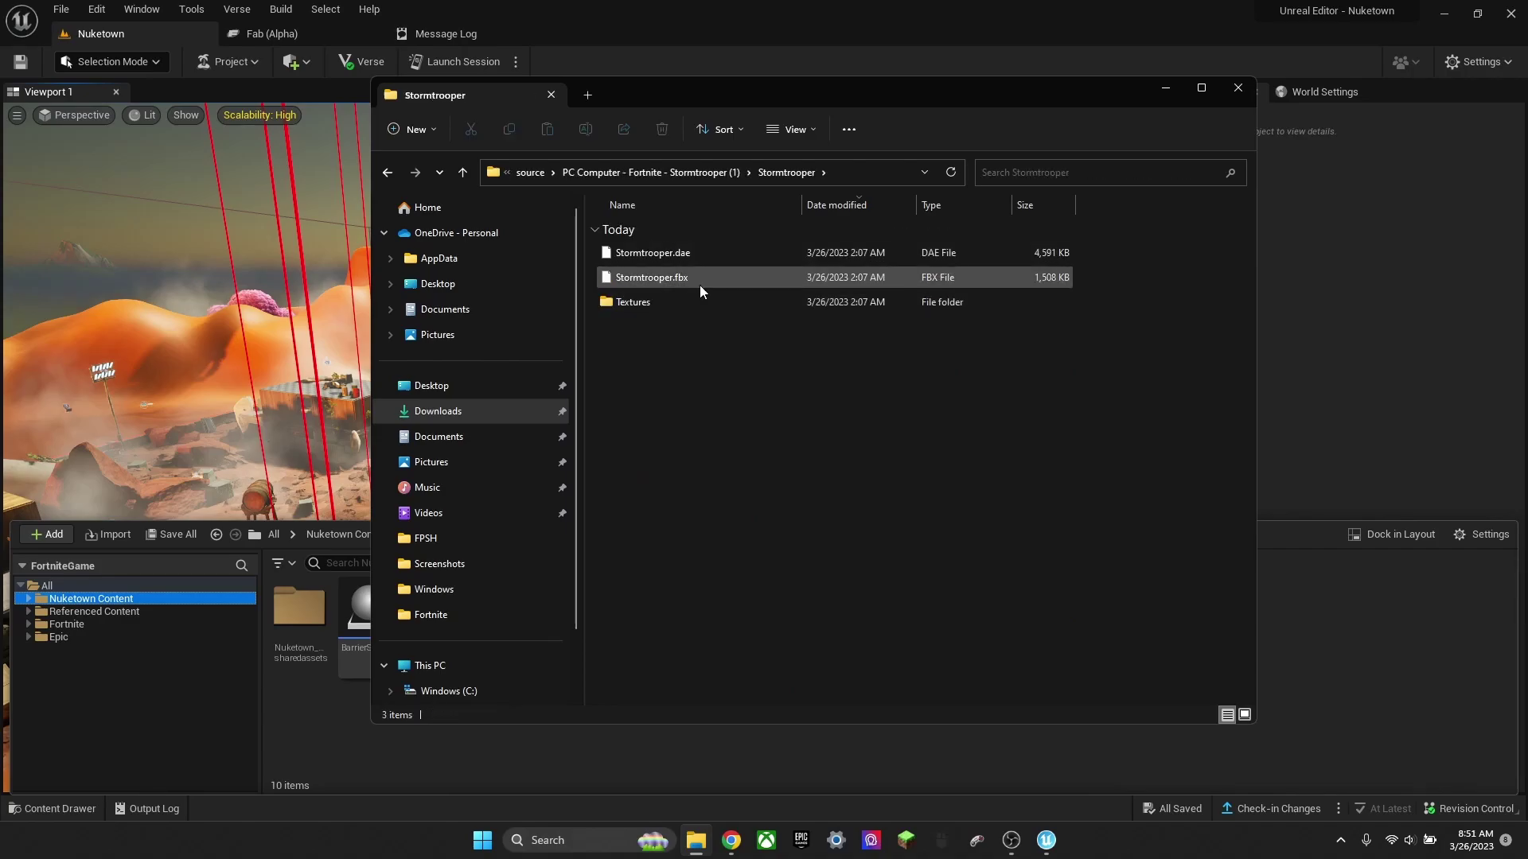
Step: Import Stormtrooper.fbx into Nuketown Content as a skeletal mesh with geometry, skinning weights and animations
drag(742, 355, 1324, 612)
click(689, 342)
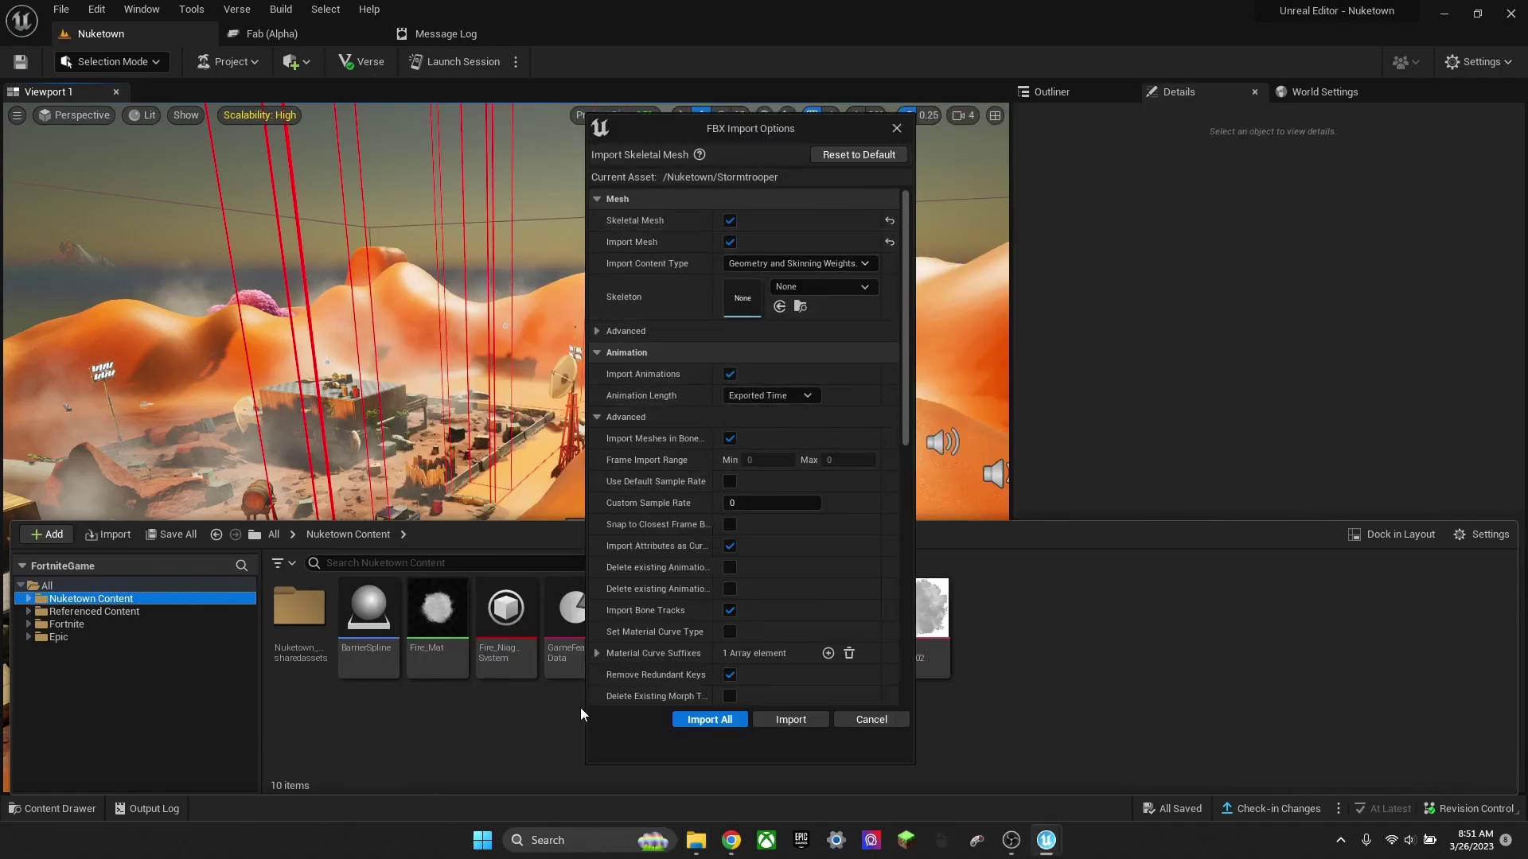
scroll(676, 589, down, 5)
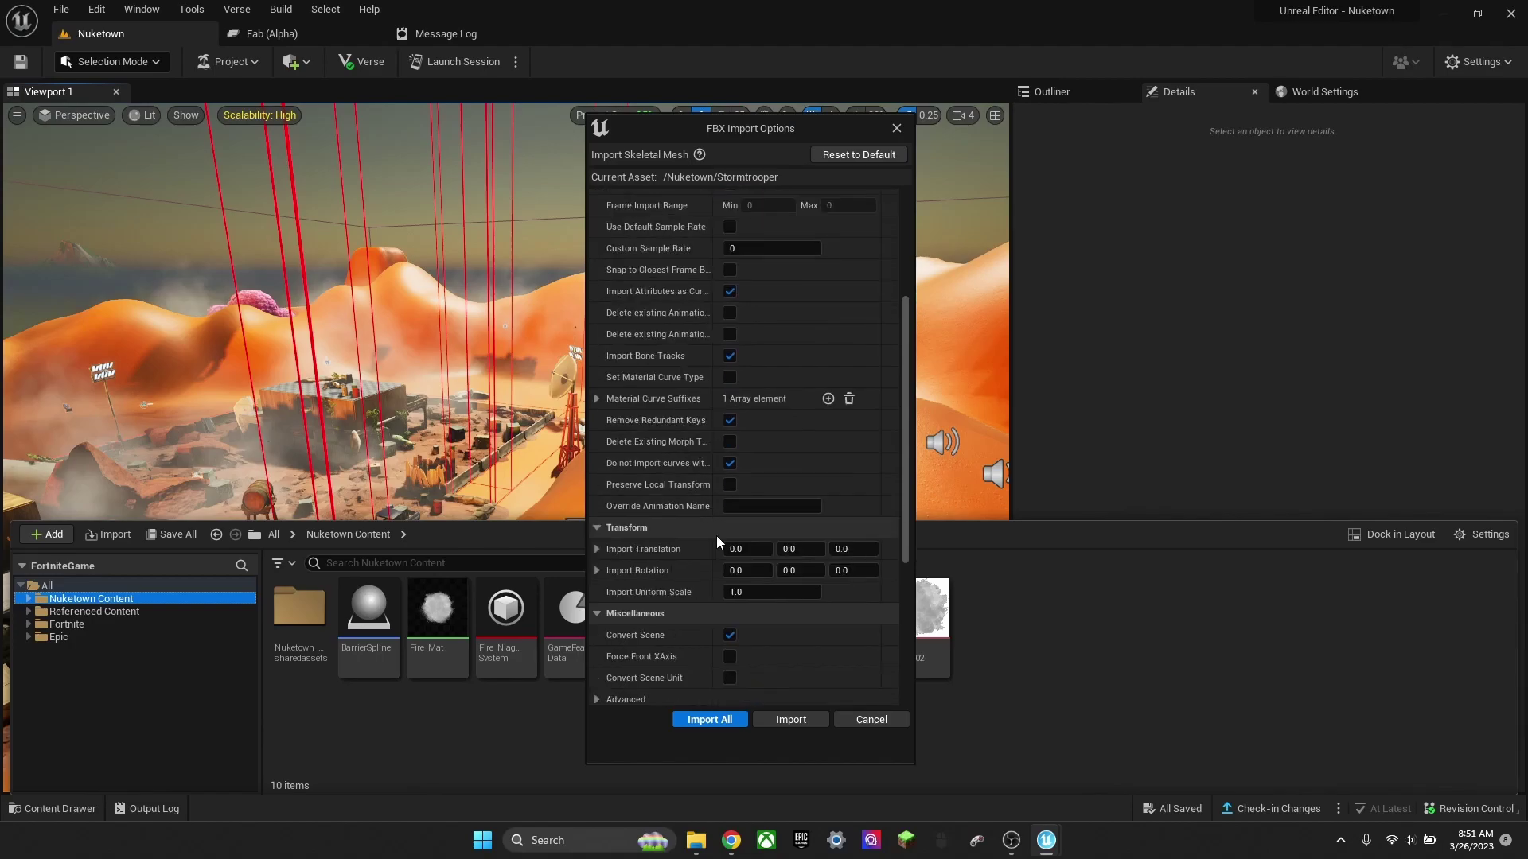
scroll(716, 541, up, 5)
click(791, 720)
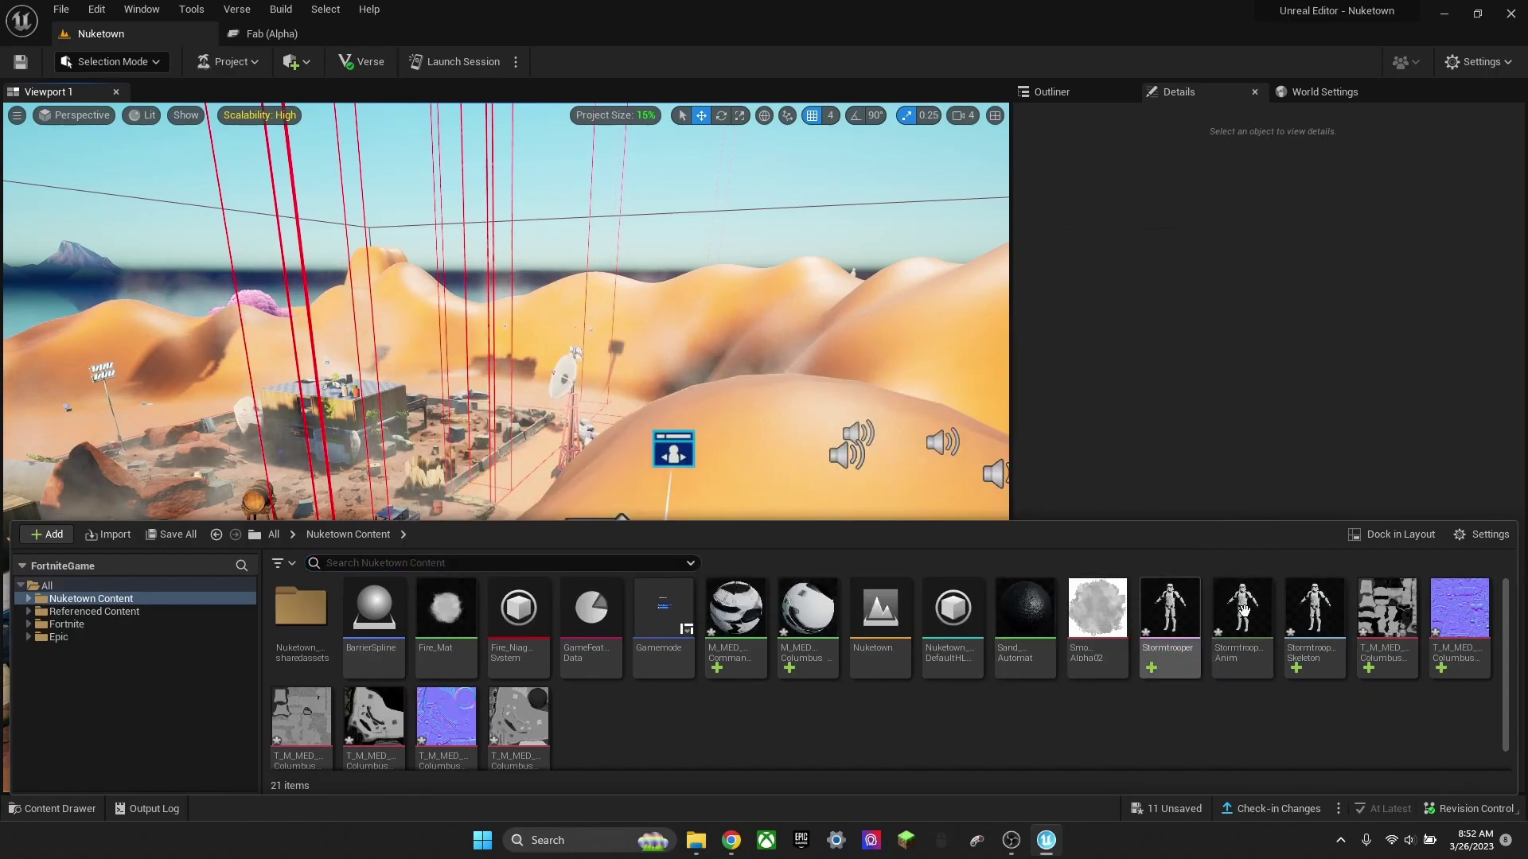
Step: Try placing the Stormtrooper skeletal mesh in the level near the wooden crate, and undo the placement
right_drag(717, 355, 513, 472)
click(50, 809)
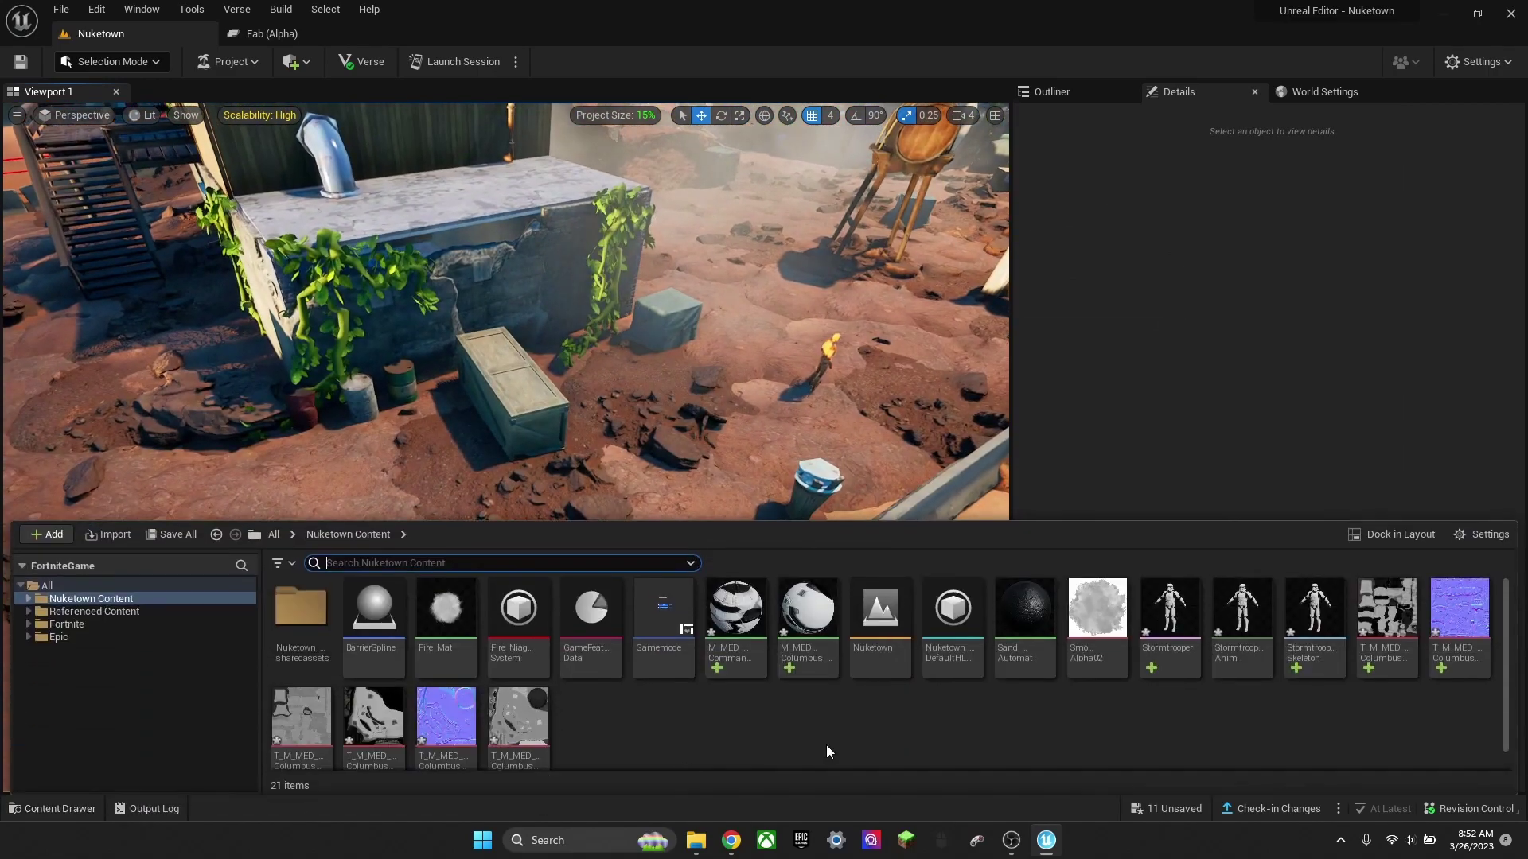
drag(1178, 631, 495, 430)
drag(637, 475, 637, 477)
key(w)
mouse_move(638, 477)
right_down()
mouse_move(645, 517)
mouse_move(446, 478)
mouse_move(638, 517)
mouse_move(637, 482)
right_up()
key(ctrl+z)
key(s)
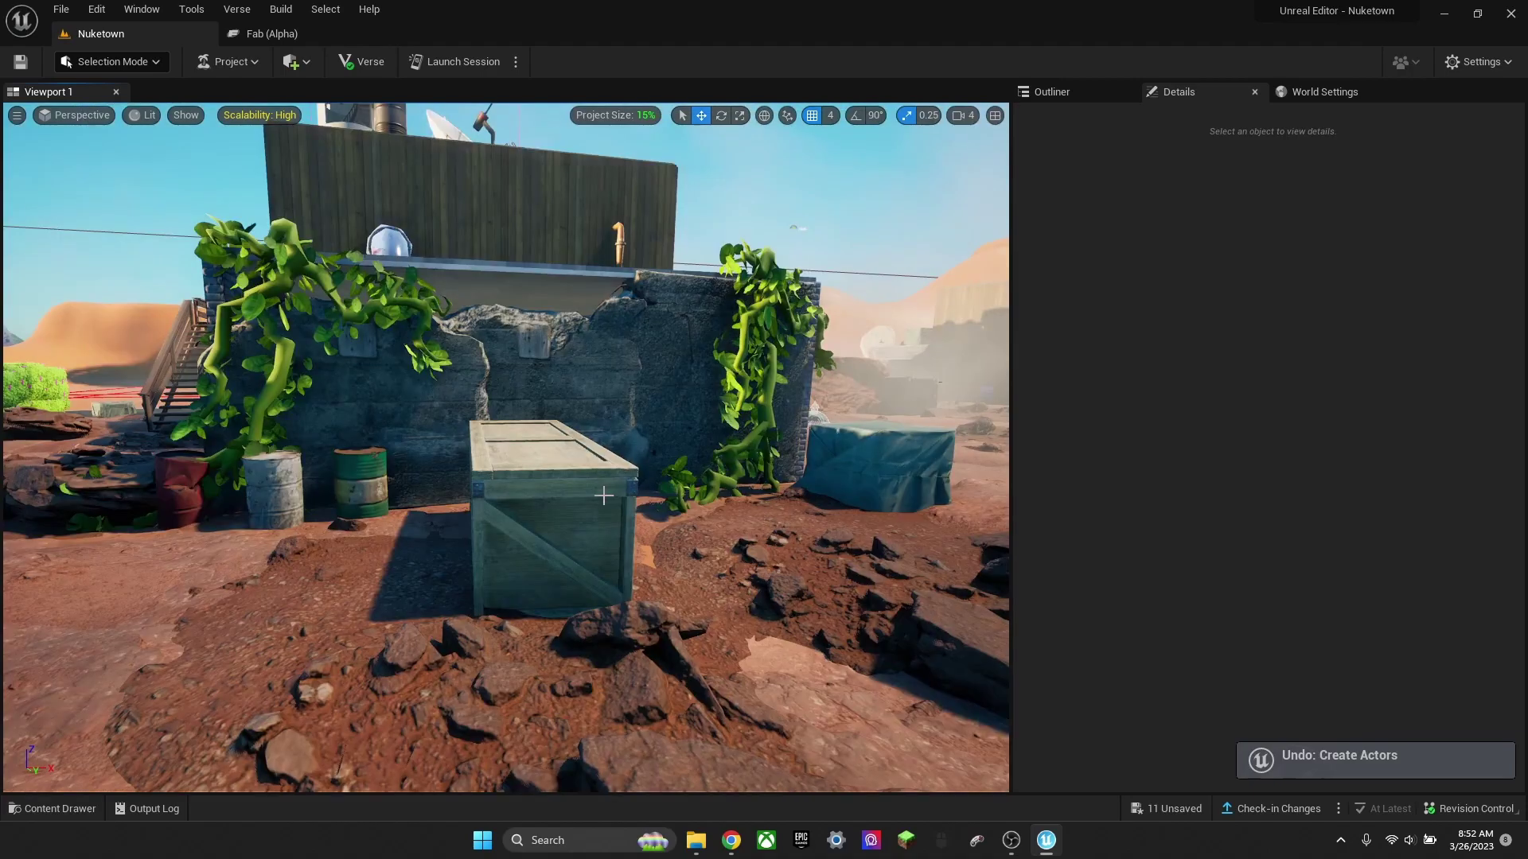
mouse_move(444, 426)
right_down()
mouse_move(605, 430)
mouse_move(446, 427)
right_up()
key(s)
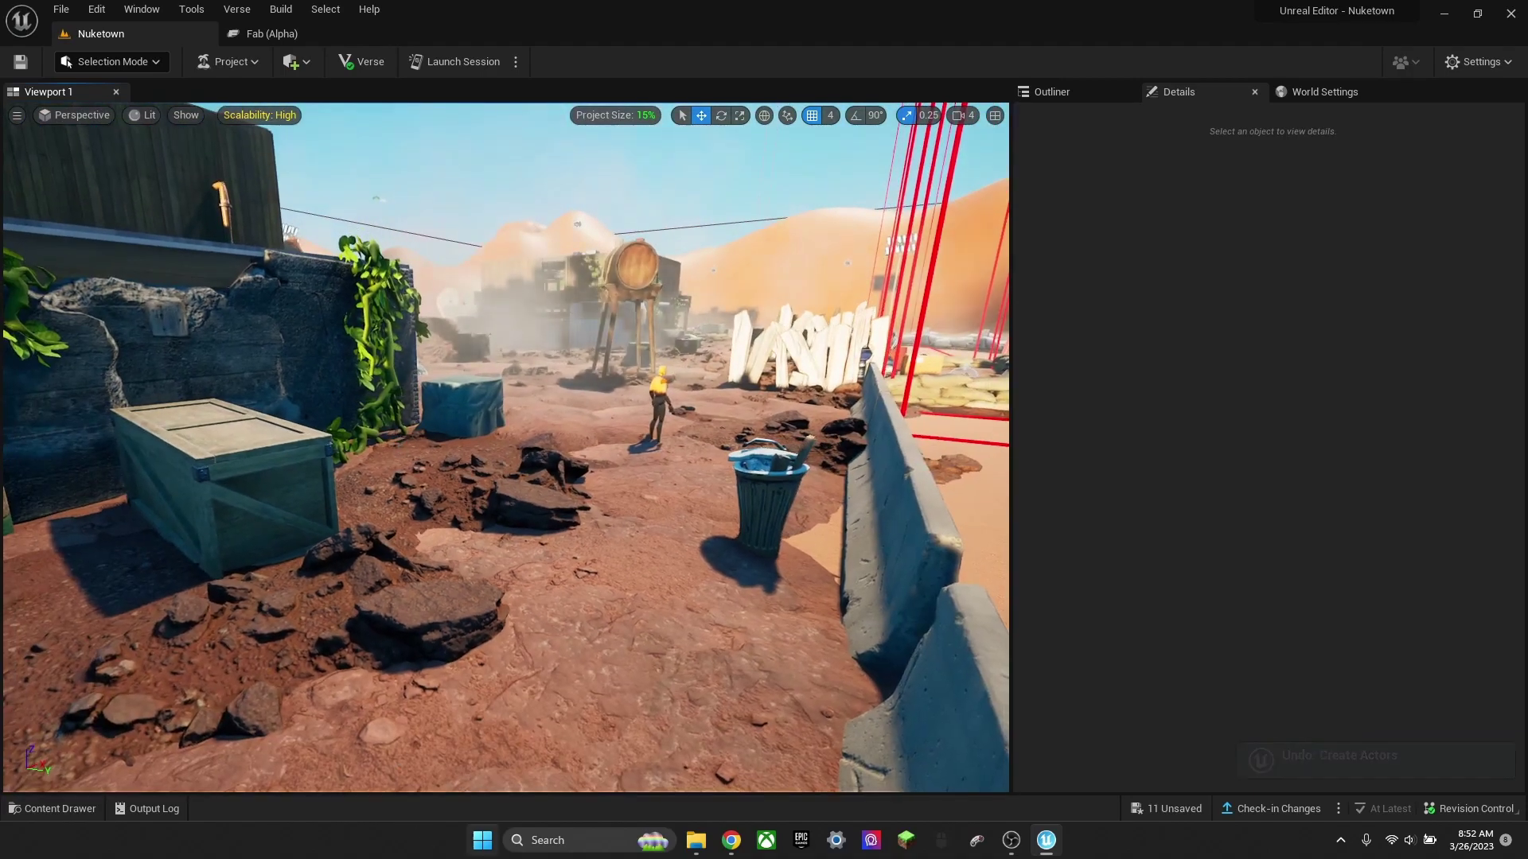
Step: Switch to the browser's Mixamo page and view the Stormtrooper character from the side
key(alt+Tab)
scroll(1002, 425, up, 4)
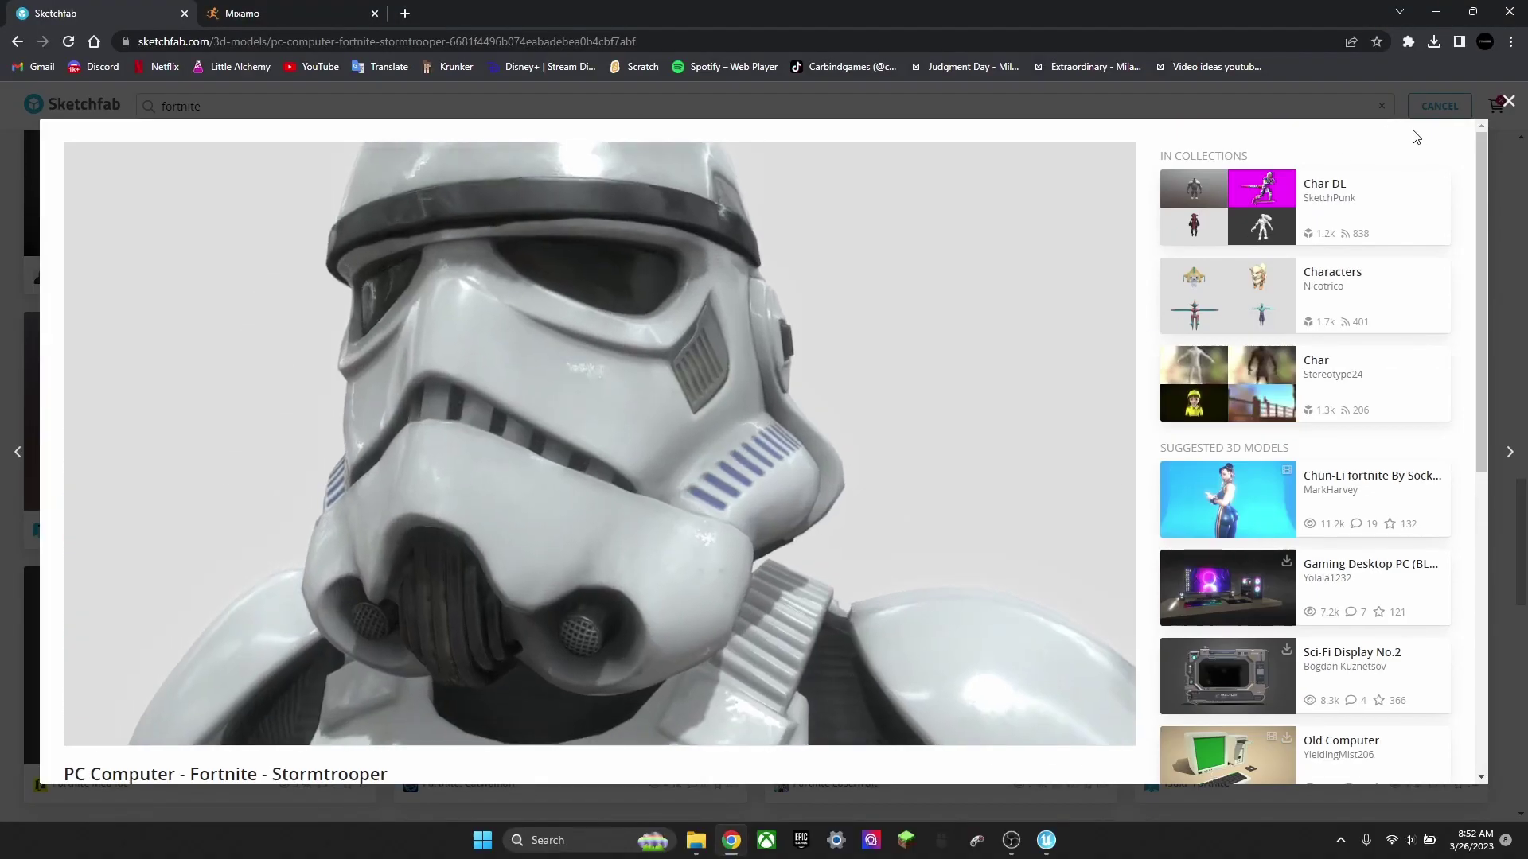
key(ctrl+Tab)
drag(1082, 323, 900, 306)
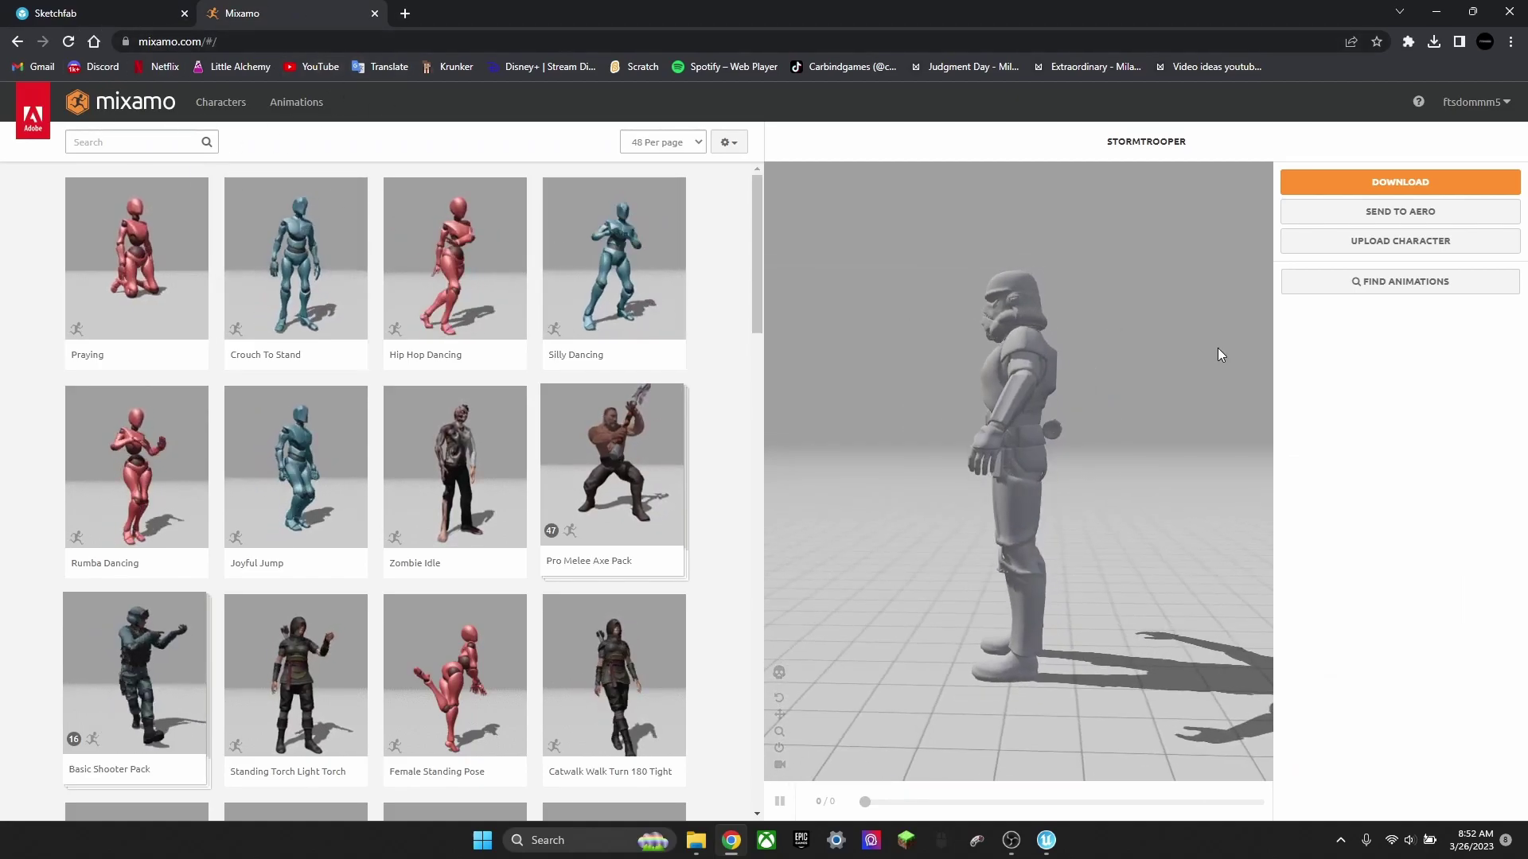
Step: Open Mixamo's character upload, pick out Stormtrooper.fbx in the file chooser, and cancel the upload
click(1401, 240)
click(725, 471)
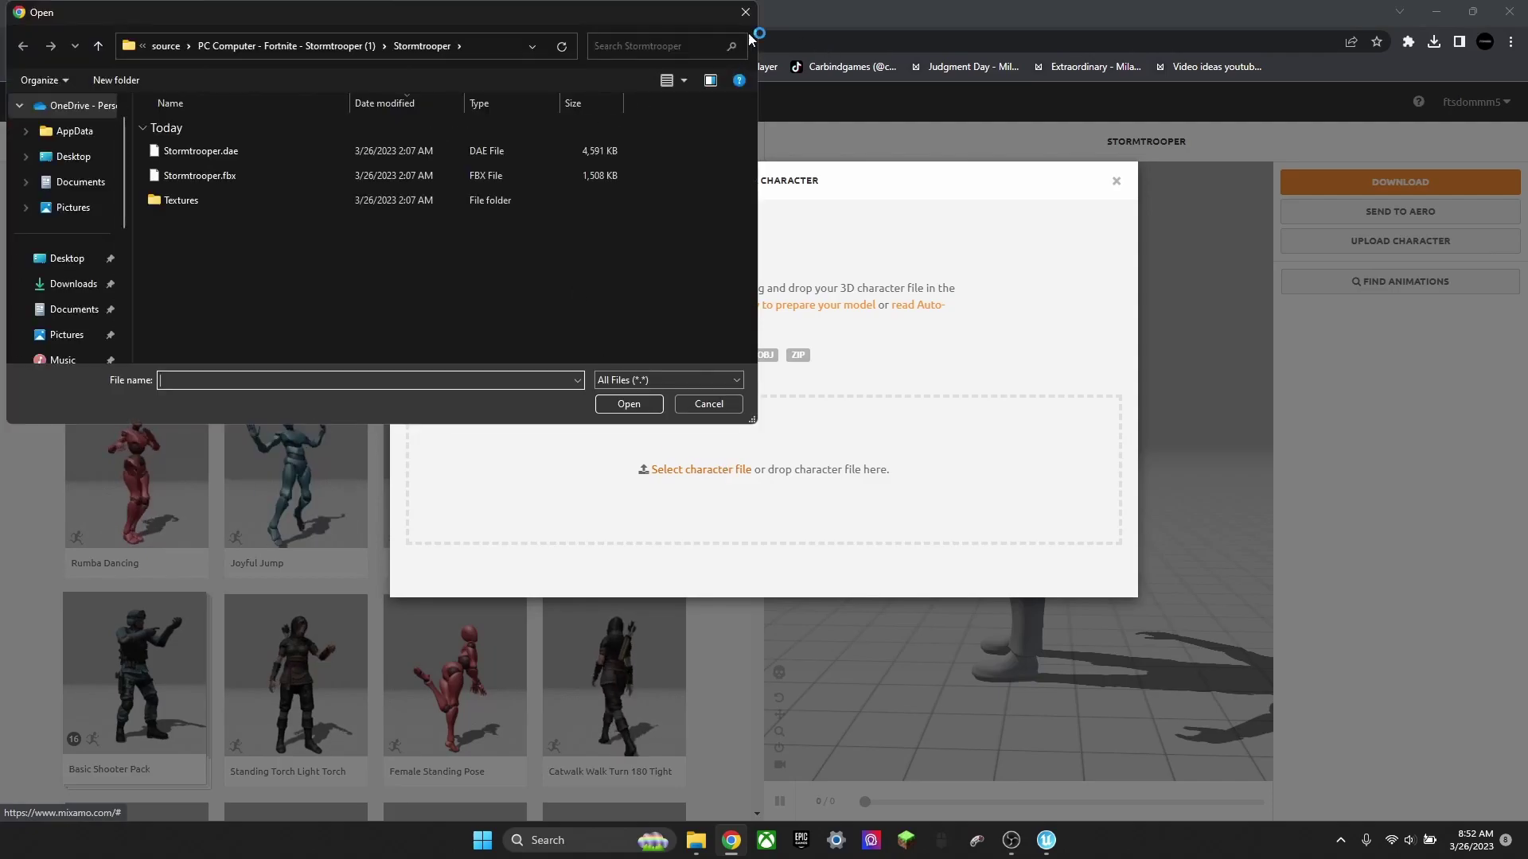
click(274, 175)
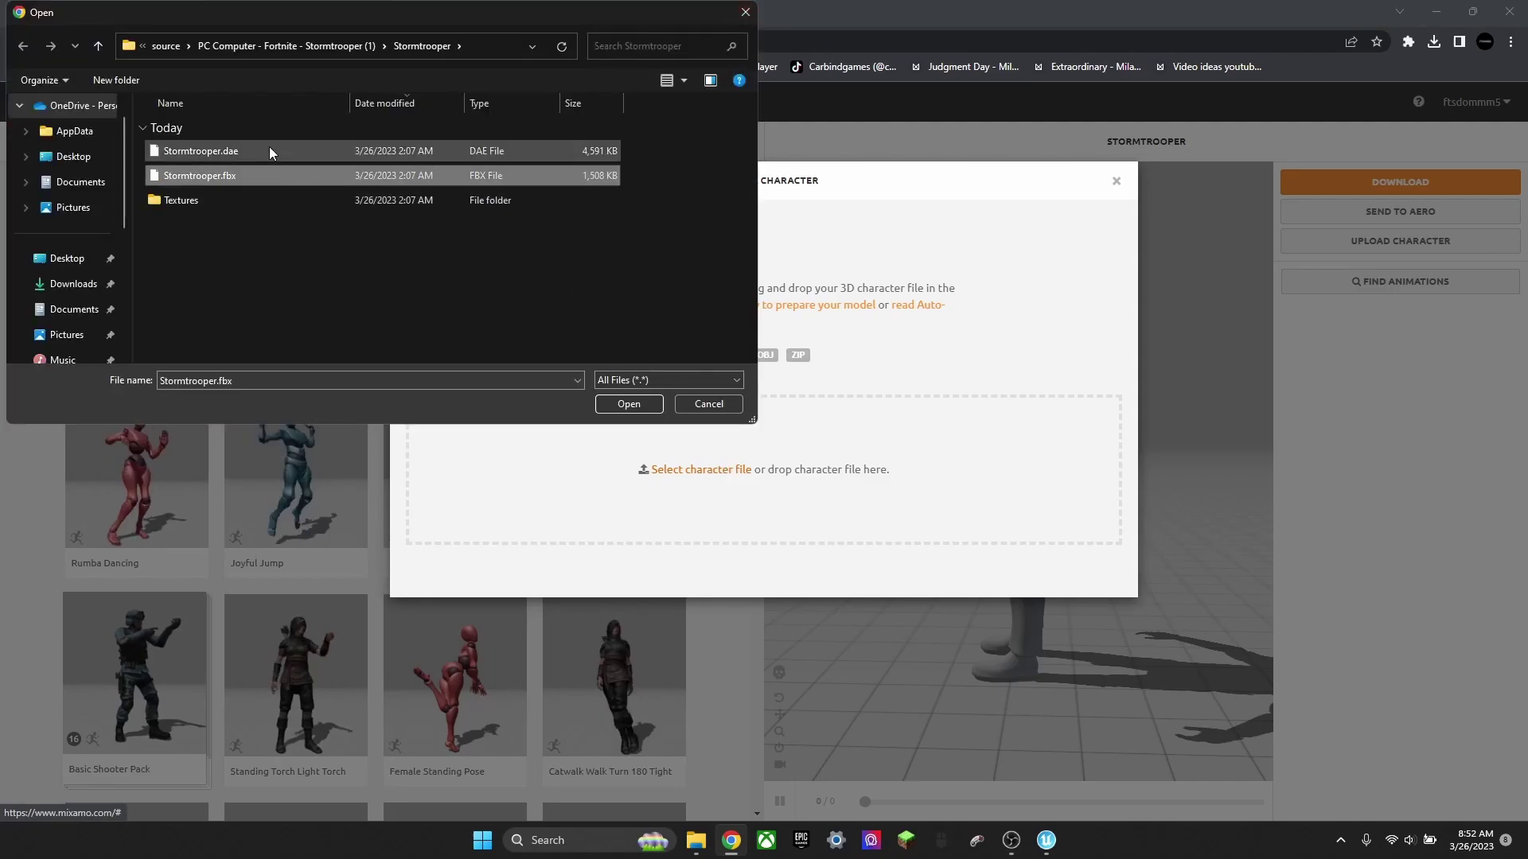
click(748, 13)
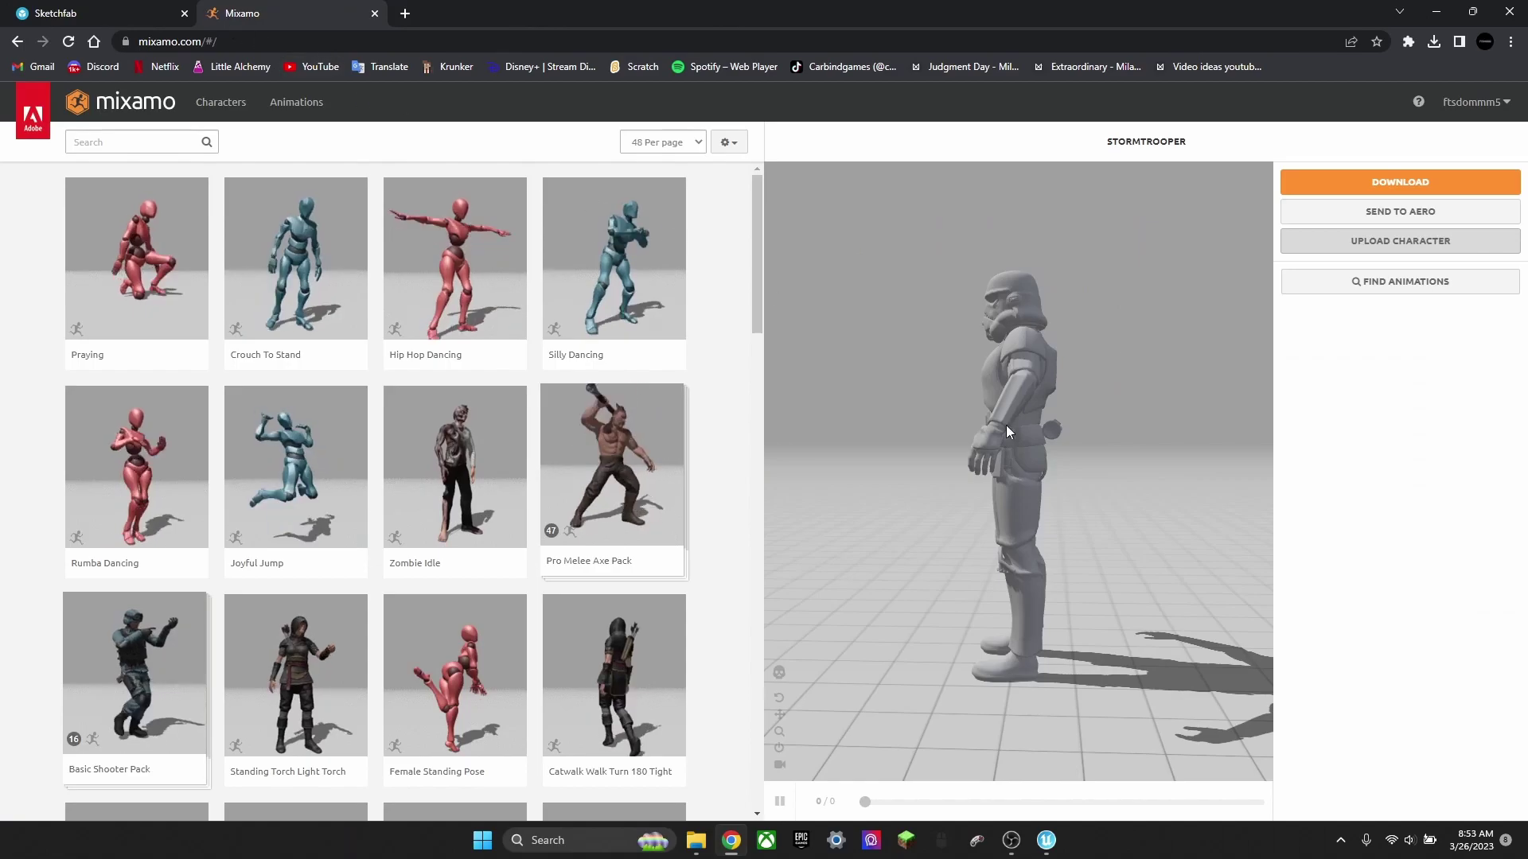
Step: Preview the Rumba Dancing animation on the Stormtrooper in Mixamo and check its download settings without downloading
drag(1241, 446, 1095, 457)
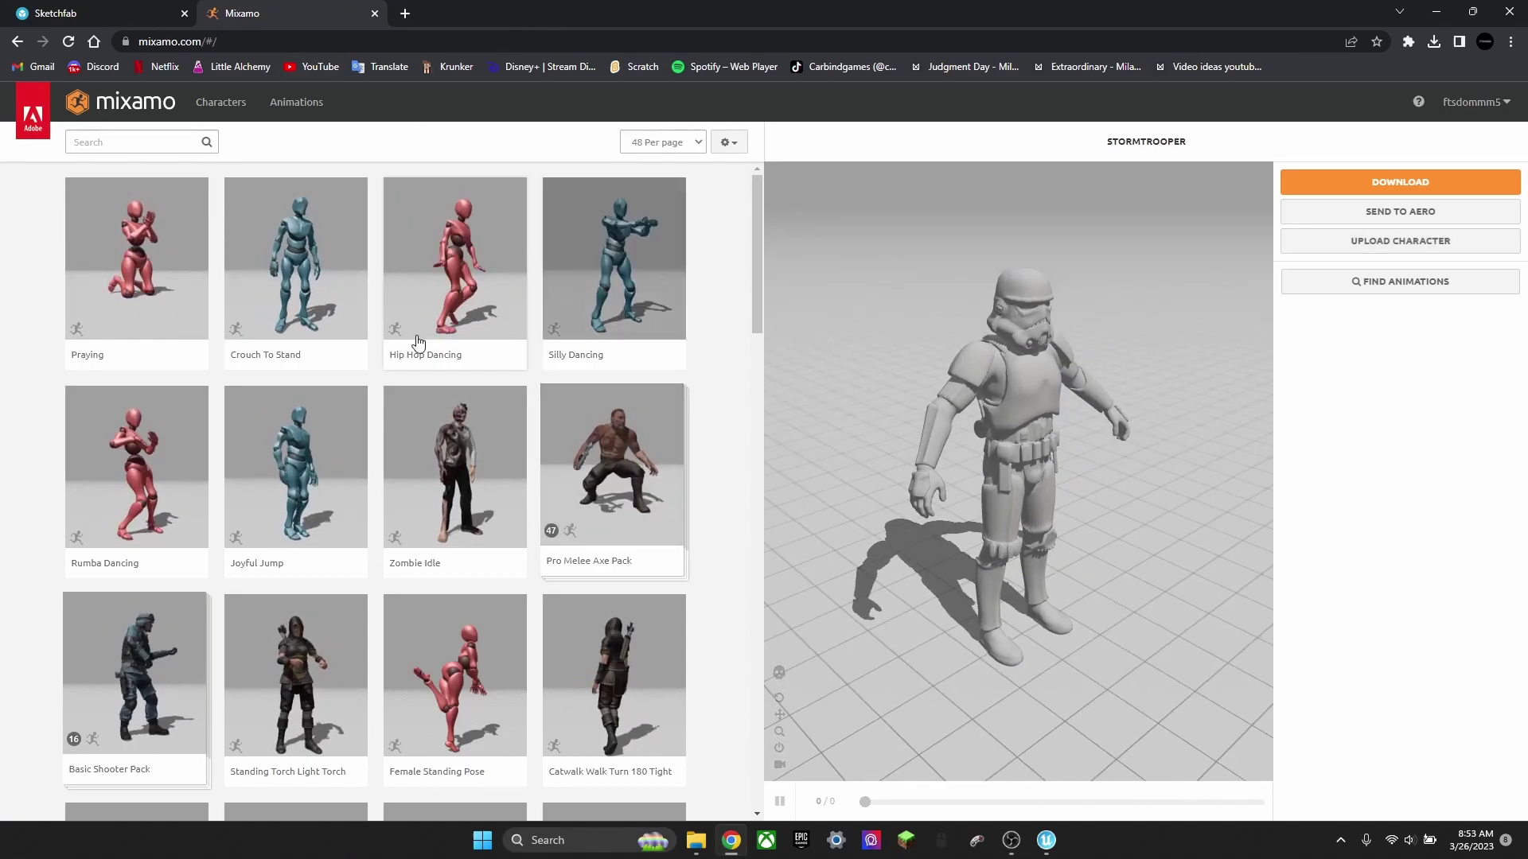
click(140, 469)
click(1312, 190)
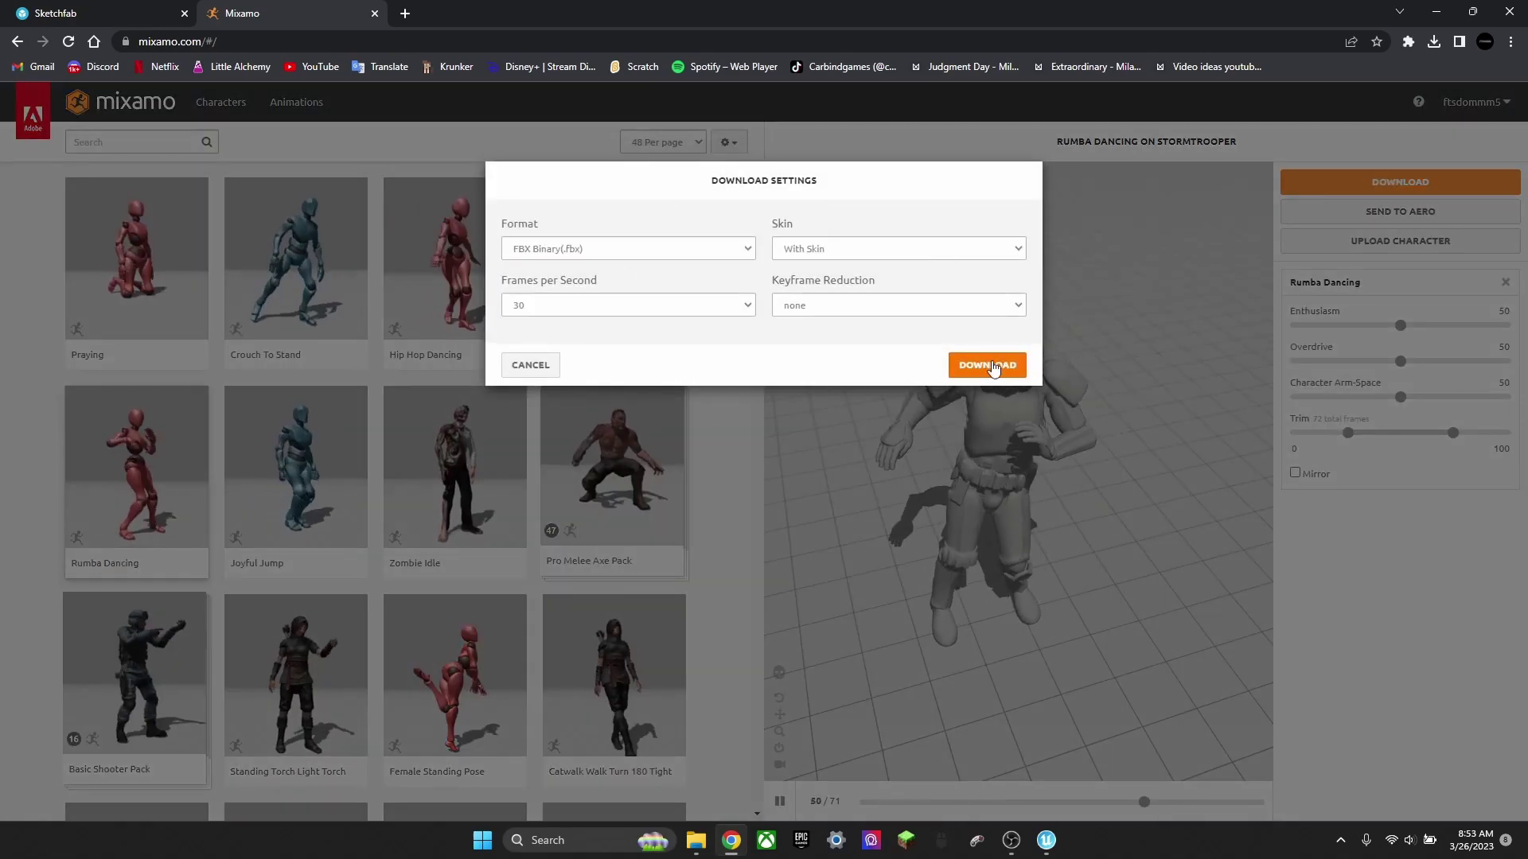
click(529, 366)
Step: Back in Unreal Editor for Fortnite, import Silly Dancing.fbx from Downloads into Nuketown Content with animations, using the Stormtrooper skeleton, and close the message log
click(1046, 840)
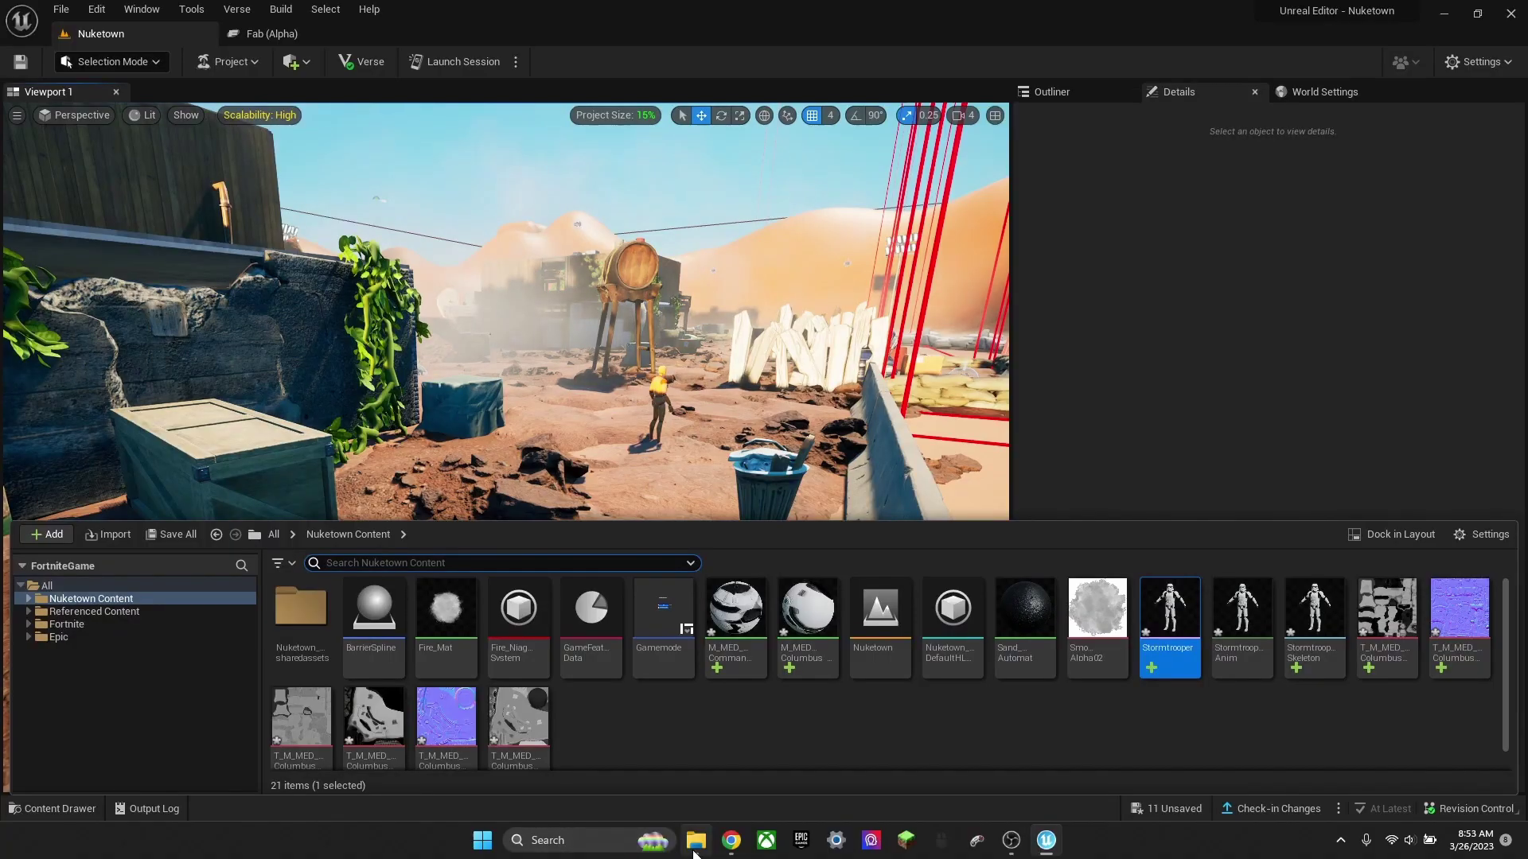
click(696, 842)
click(482, 412)
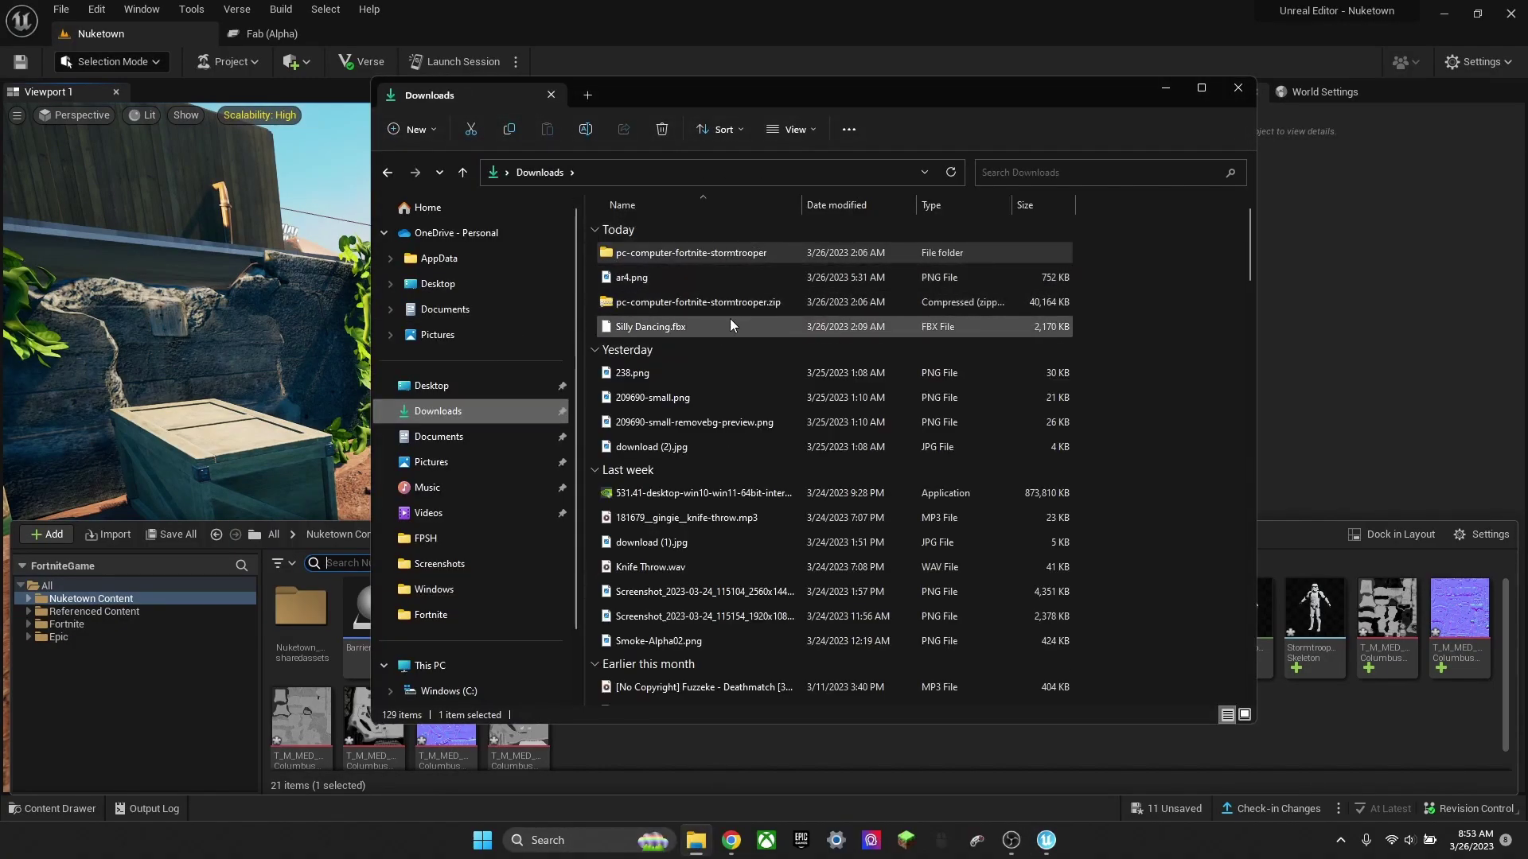
click(721, 326)
drag(1310, 721, 1310, 722)
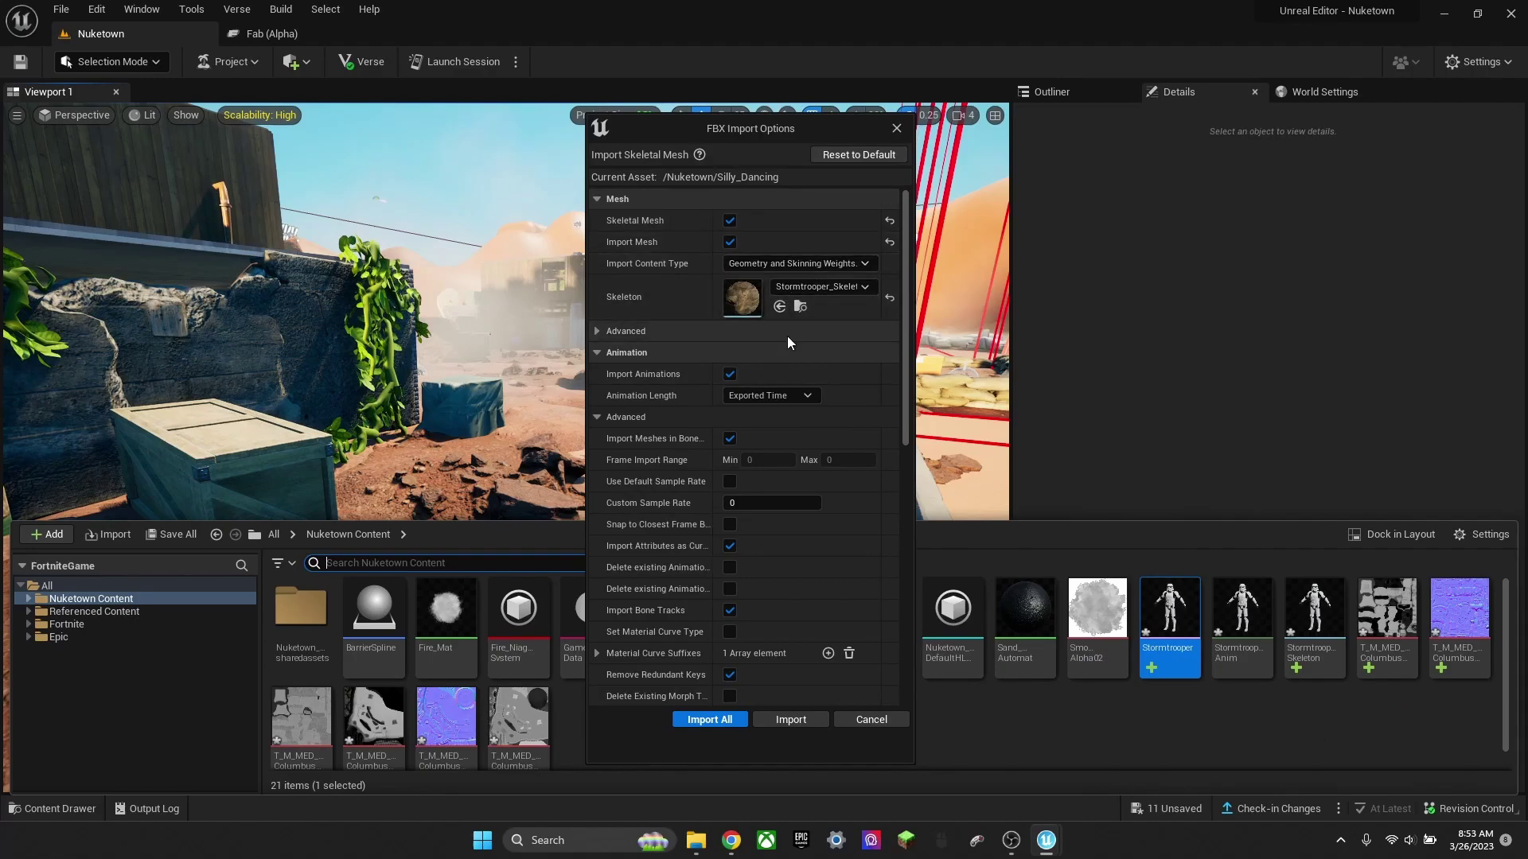
click(729, 374)
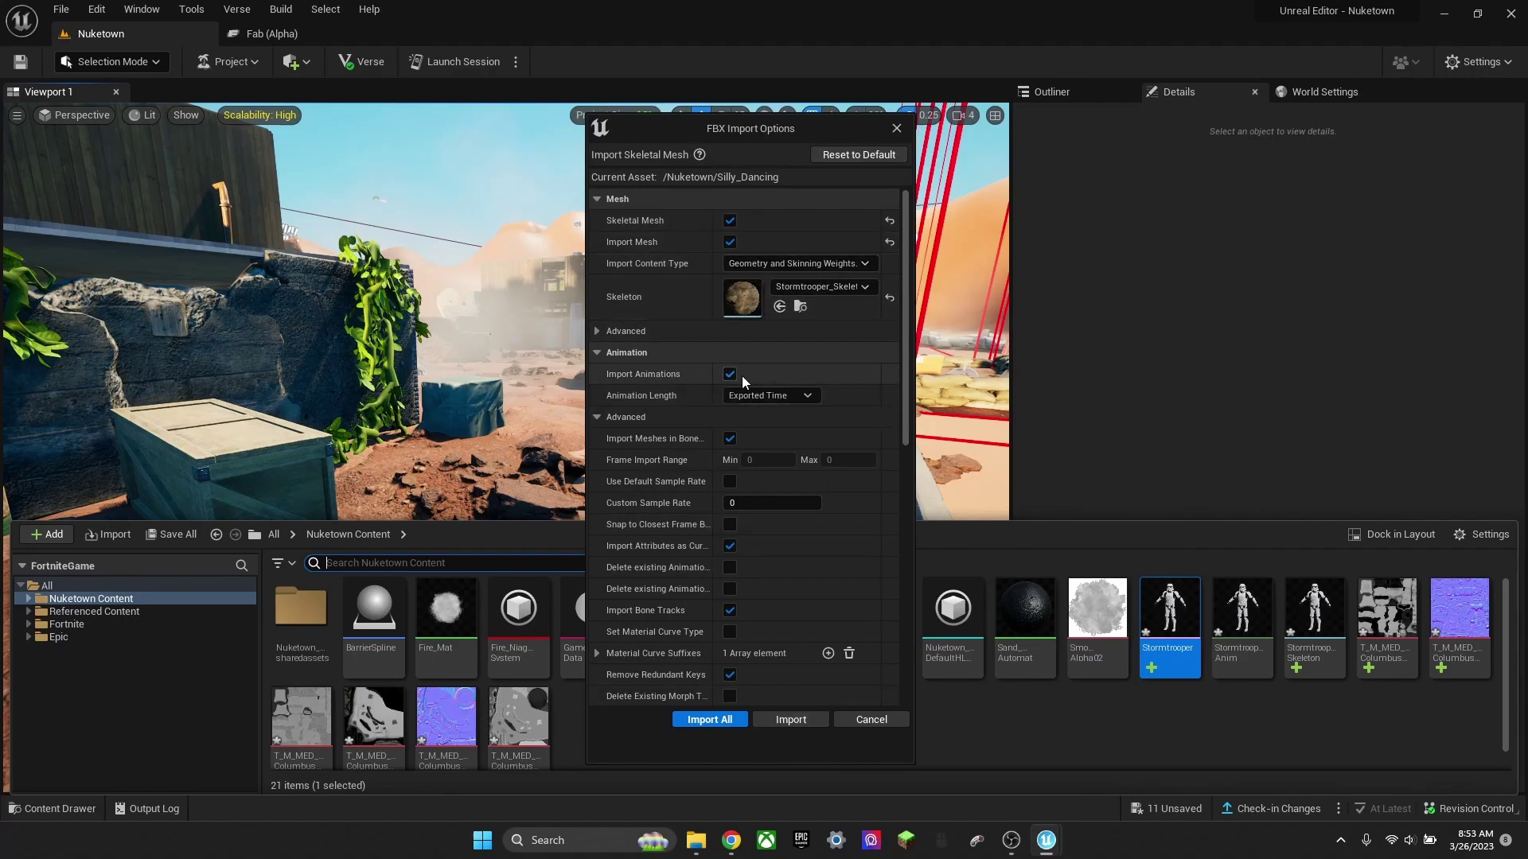
click(791, 721)
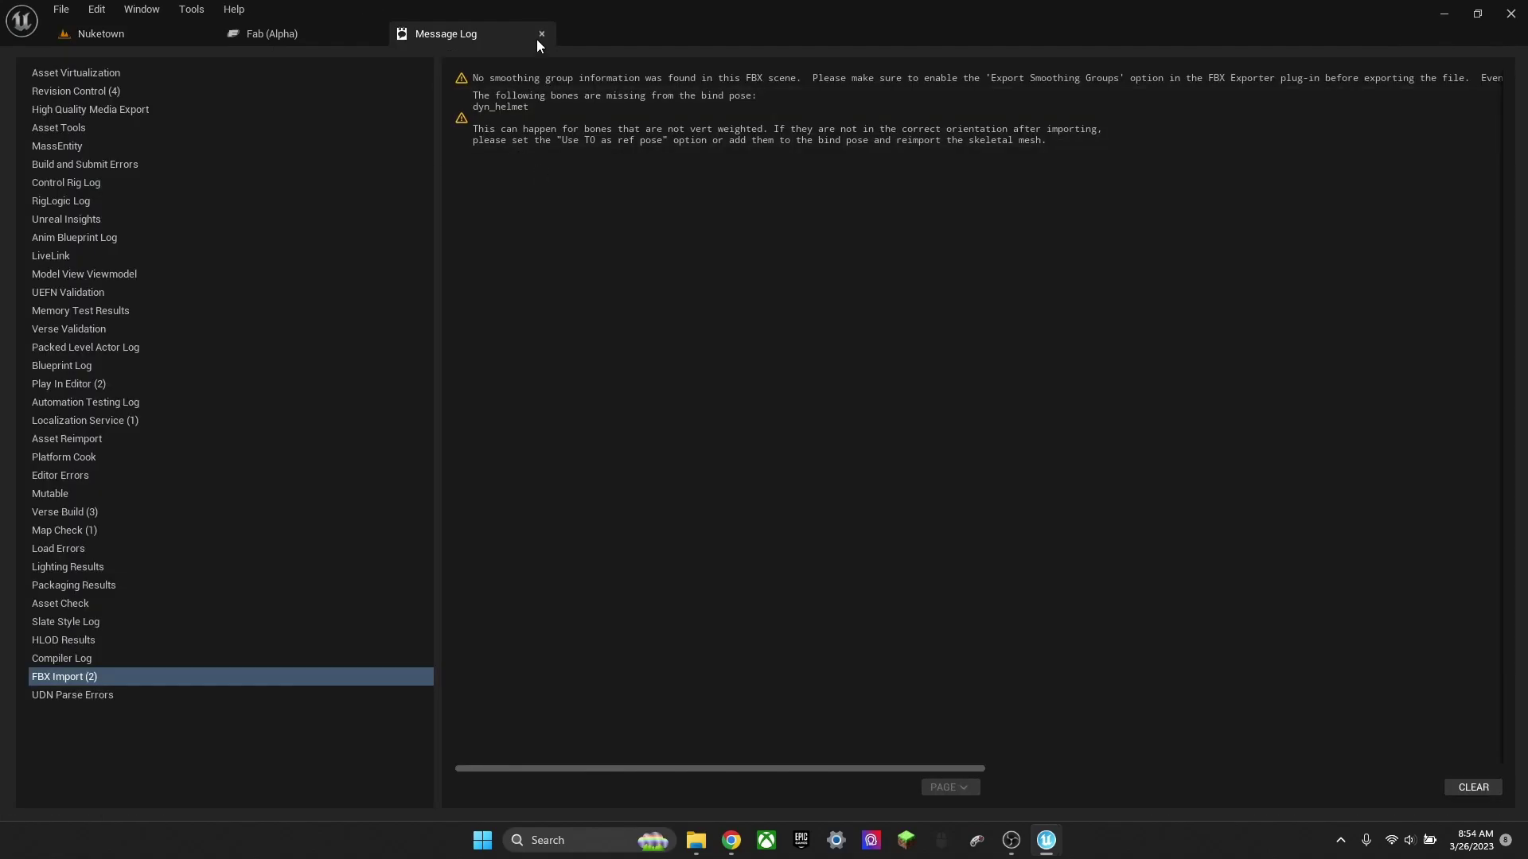
click(541, 33)
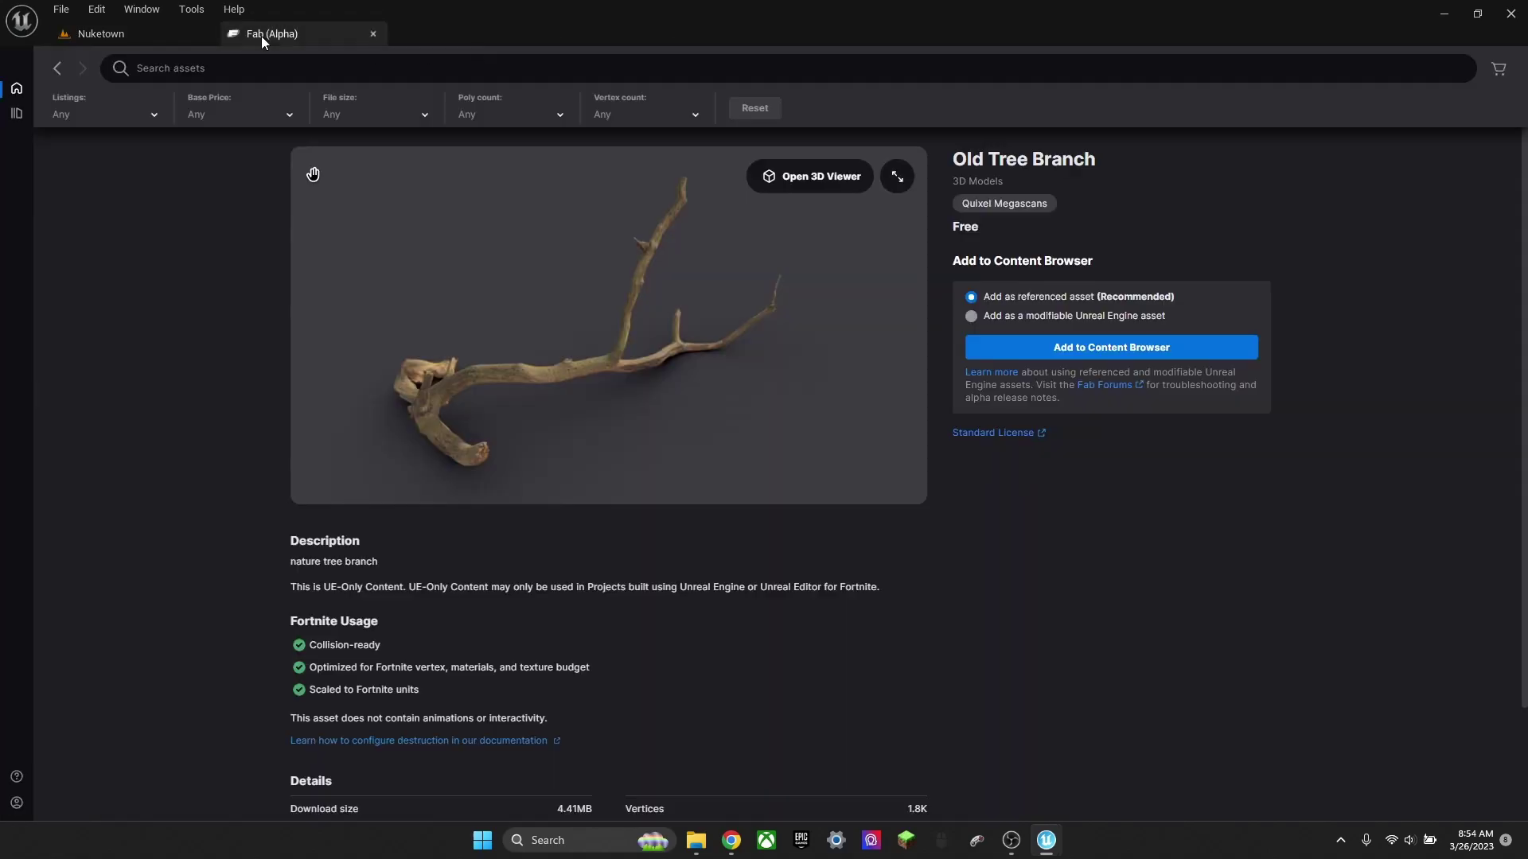
Step: Place the Silly_Dancing_Anim_mixamo_com animation from Nuketown Content on the ground in front of the wooden crate in the Nuketown level
click(102, 33)
click(52, 809)
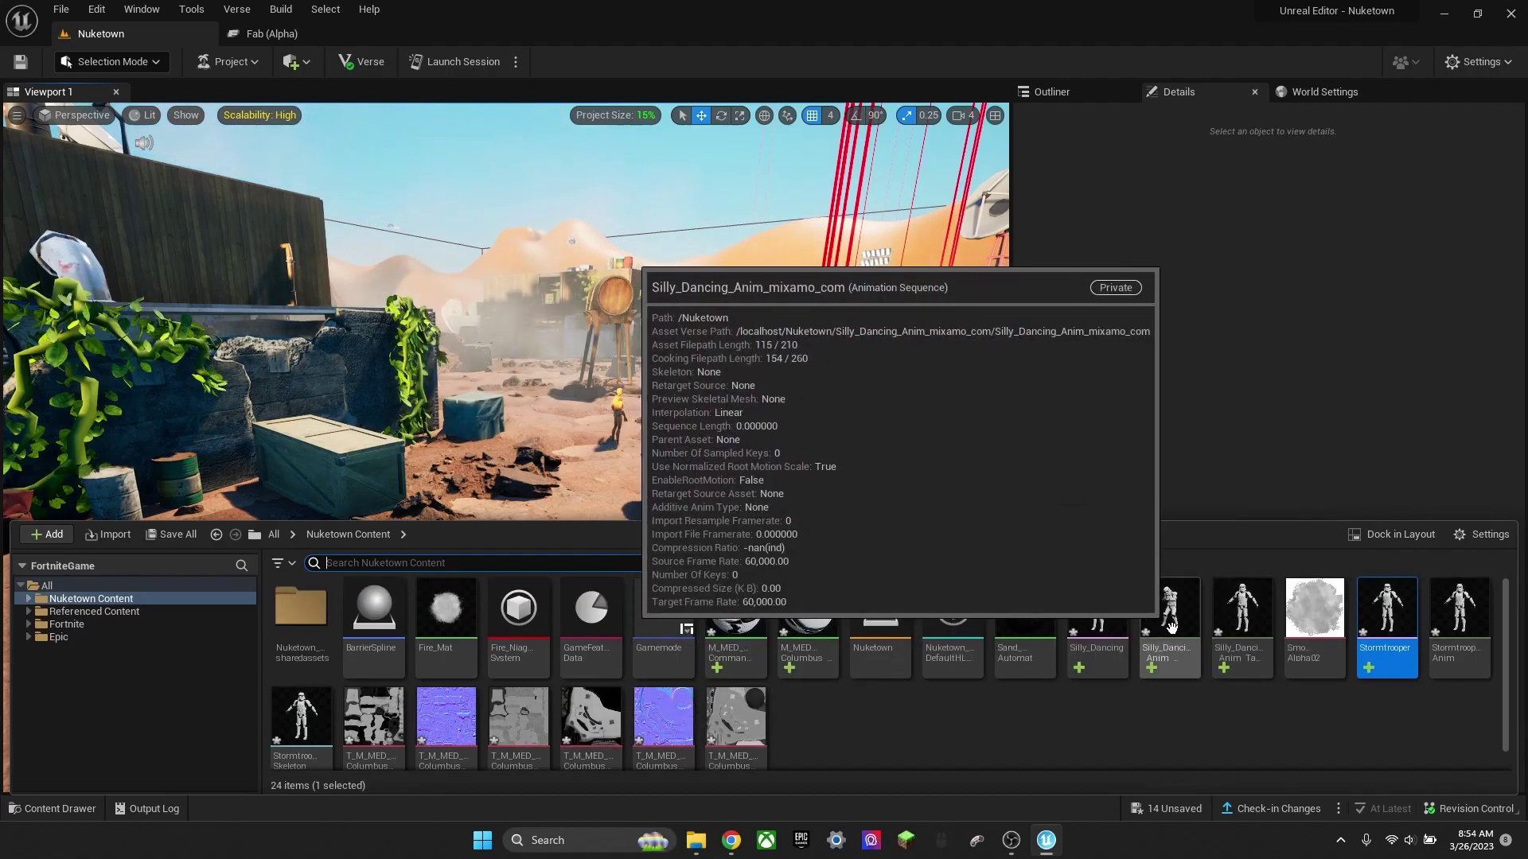
drag(1177, 630, 505, 585)
key(w)
right_drag(752, 459, 649, 471)
key(s)
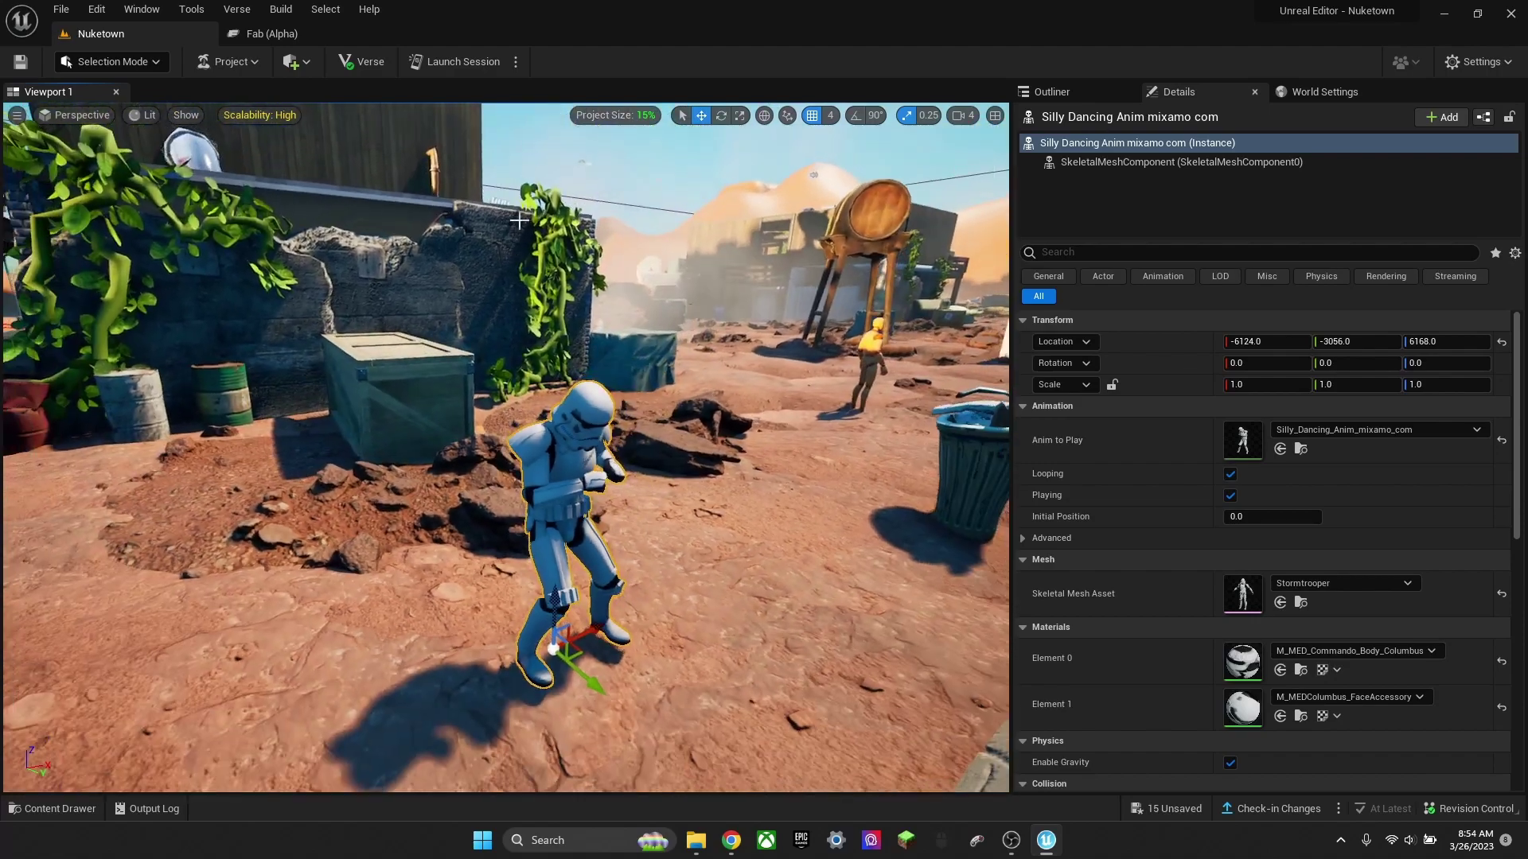
Step: Launch a Fortnite session, saving all listed content, and close the in-game menu
click(458, 62)
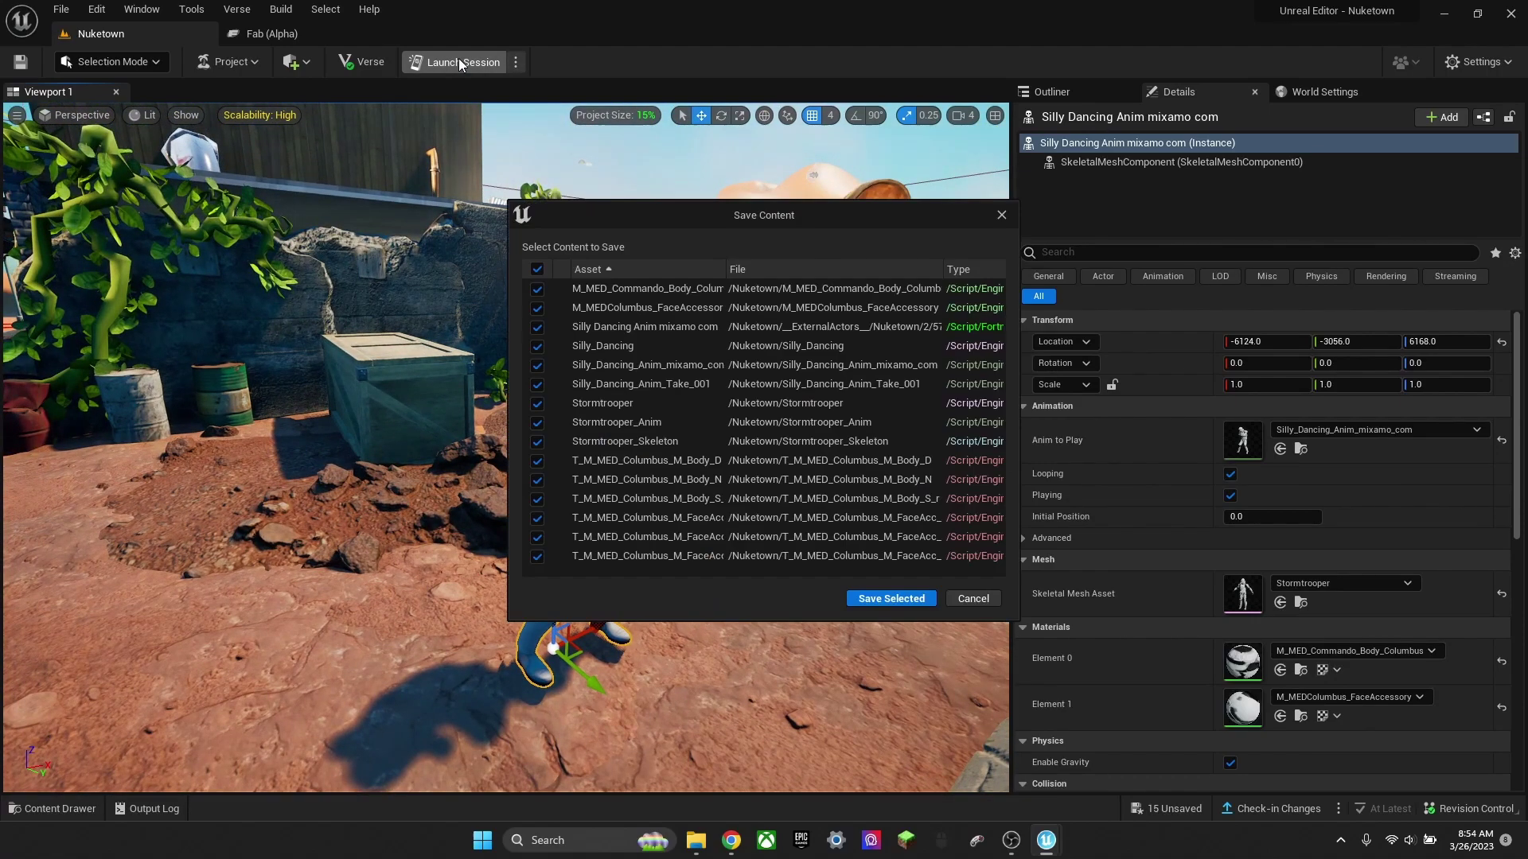
click(894, 599)
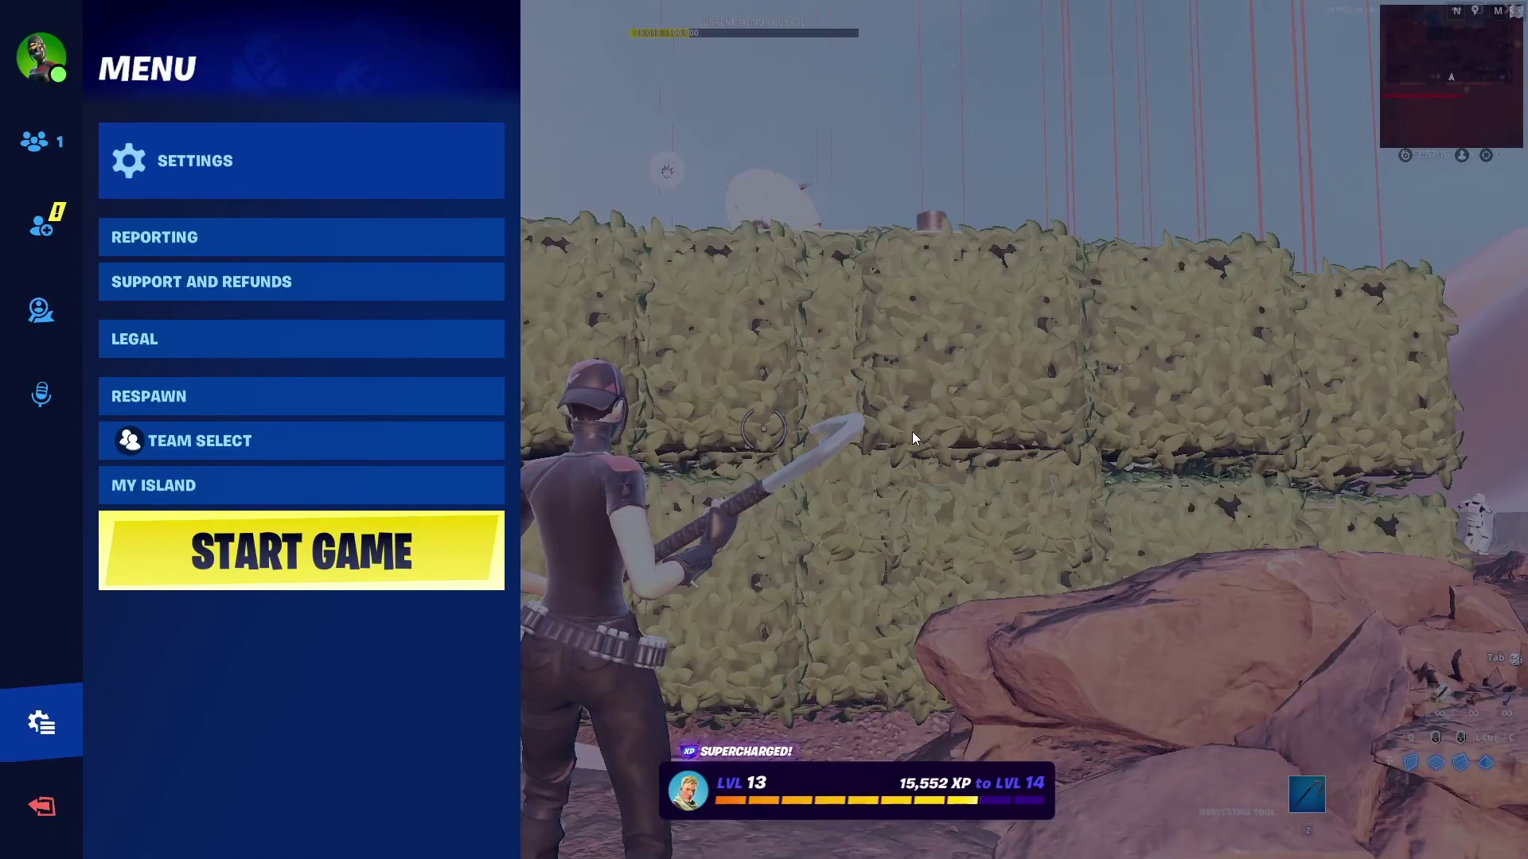
key(Escape)
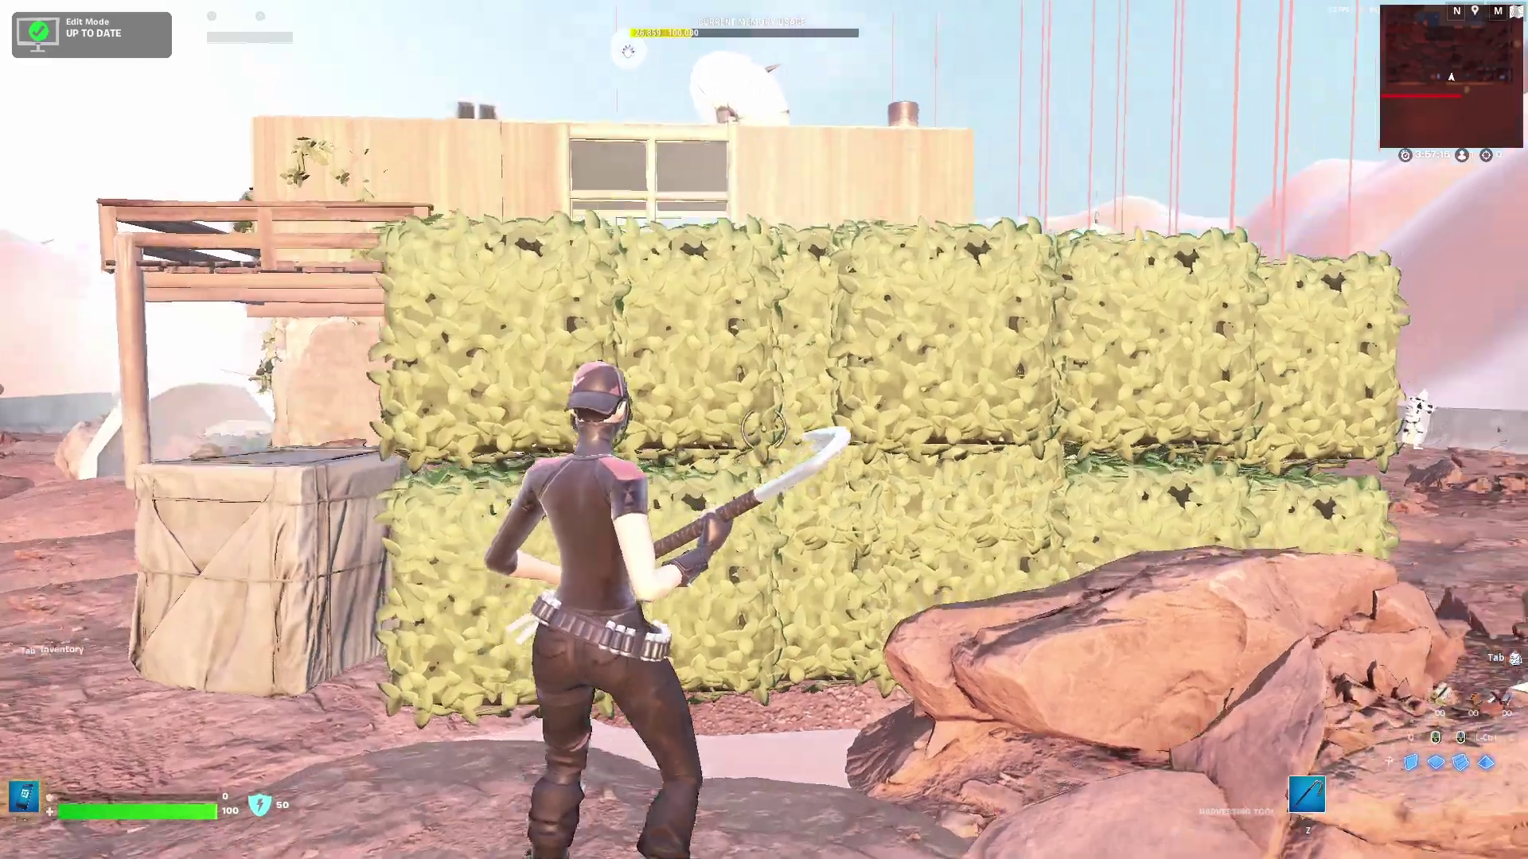
Step: Fly the player over the hedges and land beside the dancing Stormtrooper near the crate
key(space)
key(space)
key(w)
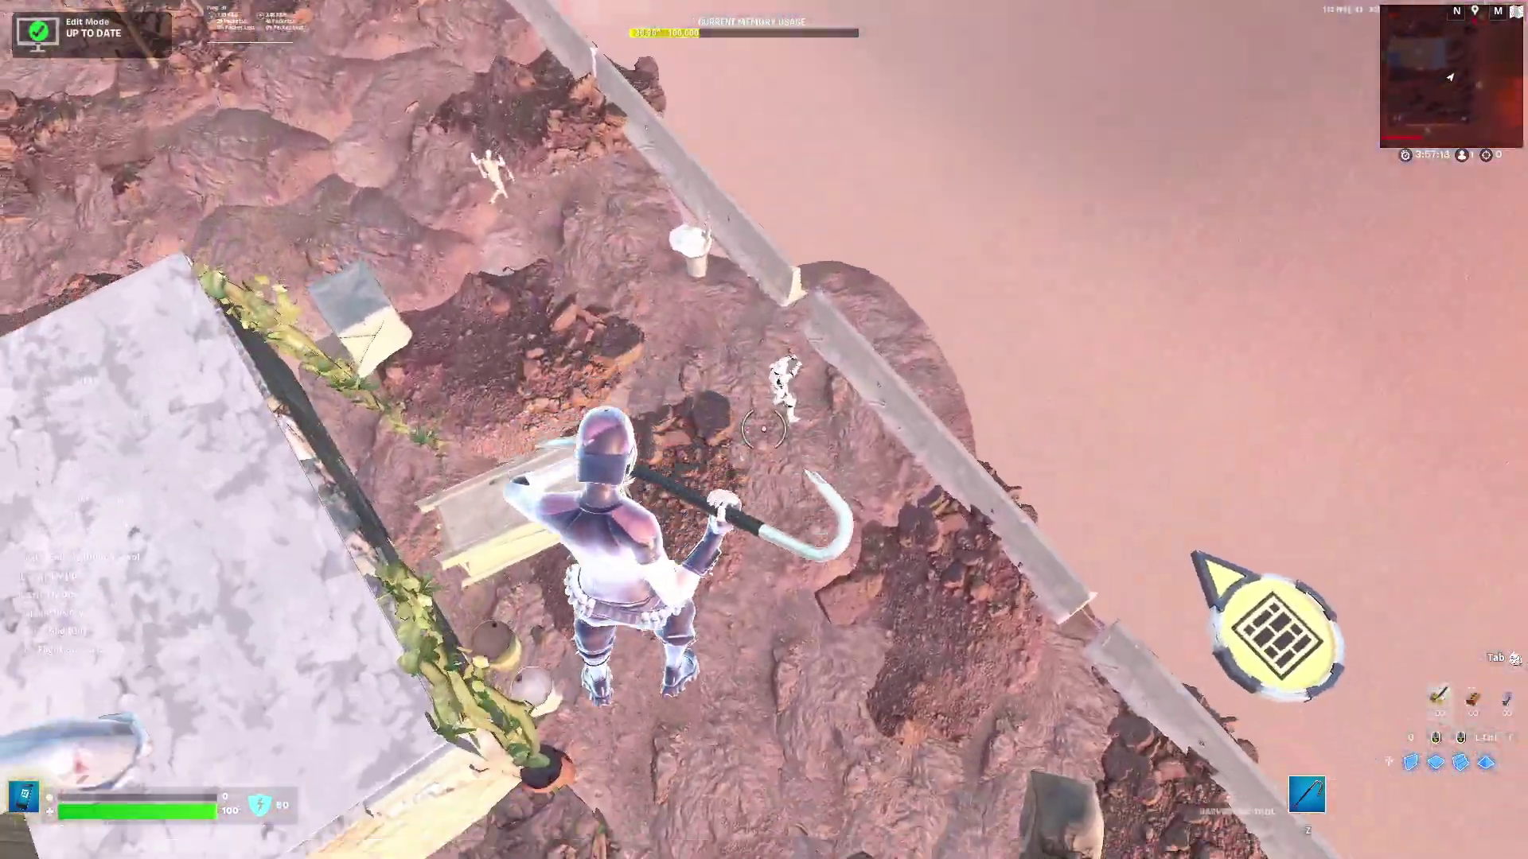
key(w)
key(space)
key(space)
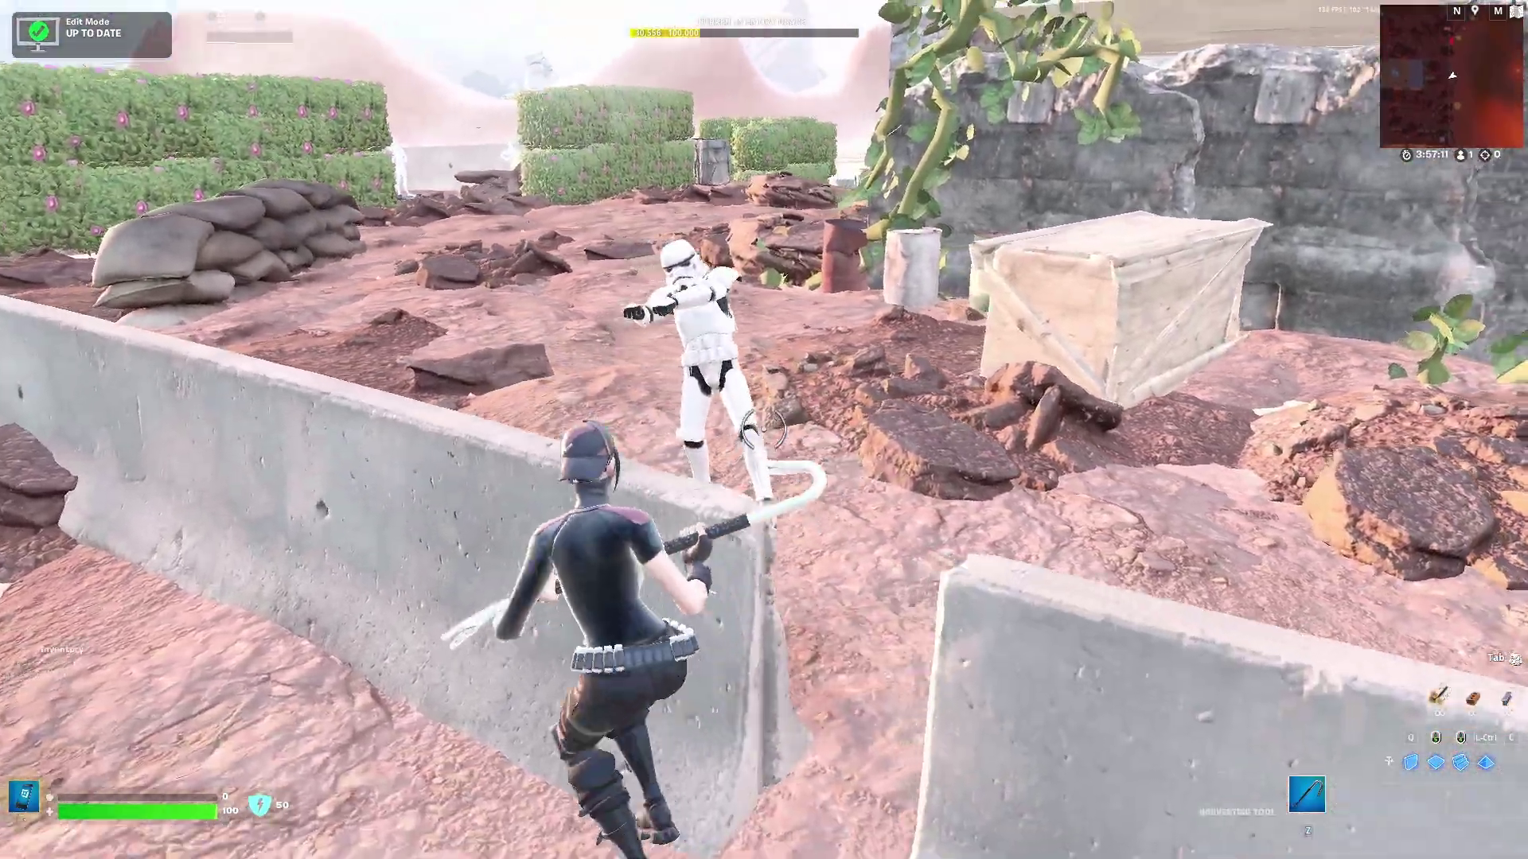
key(w)
key(space)
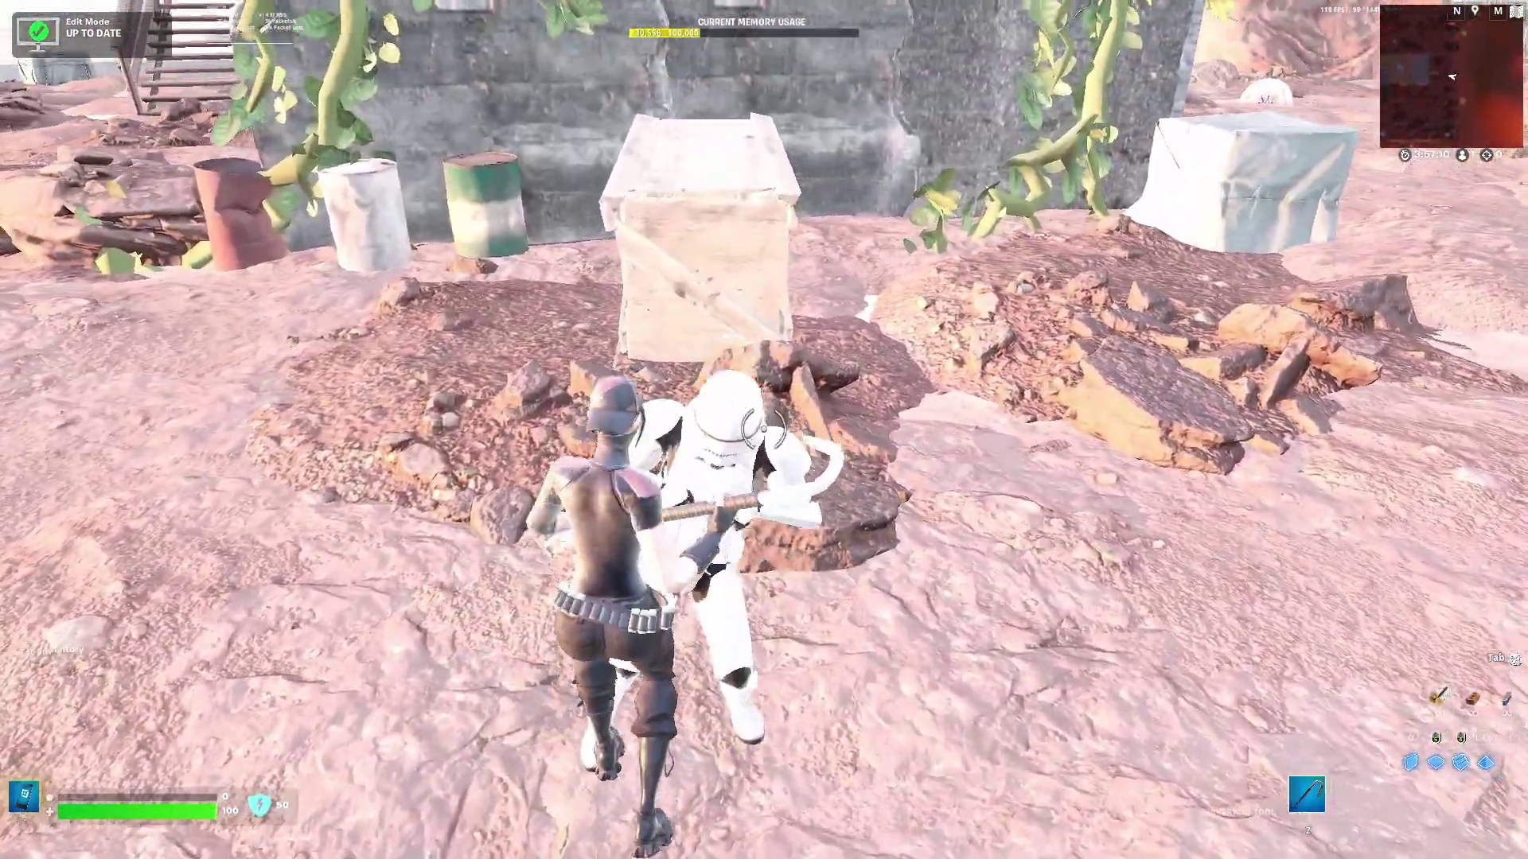
Step: Examine the Stormtrooper's dance animation in the game from several sides
click(764, 429)
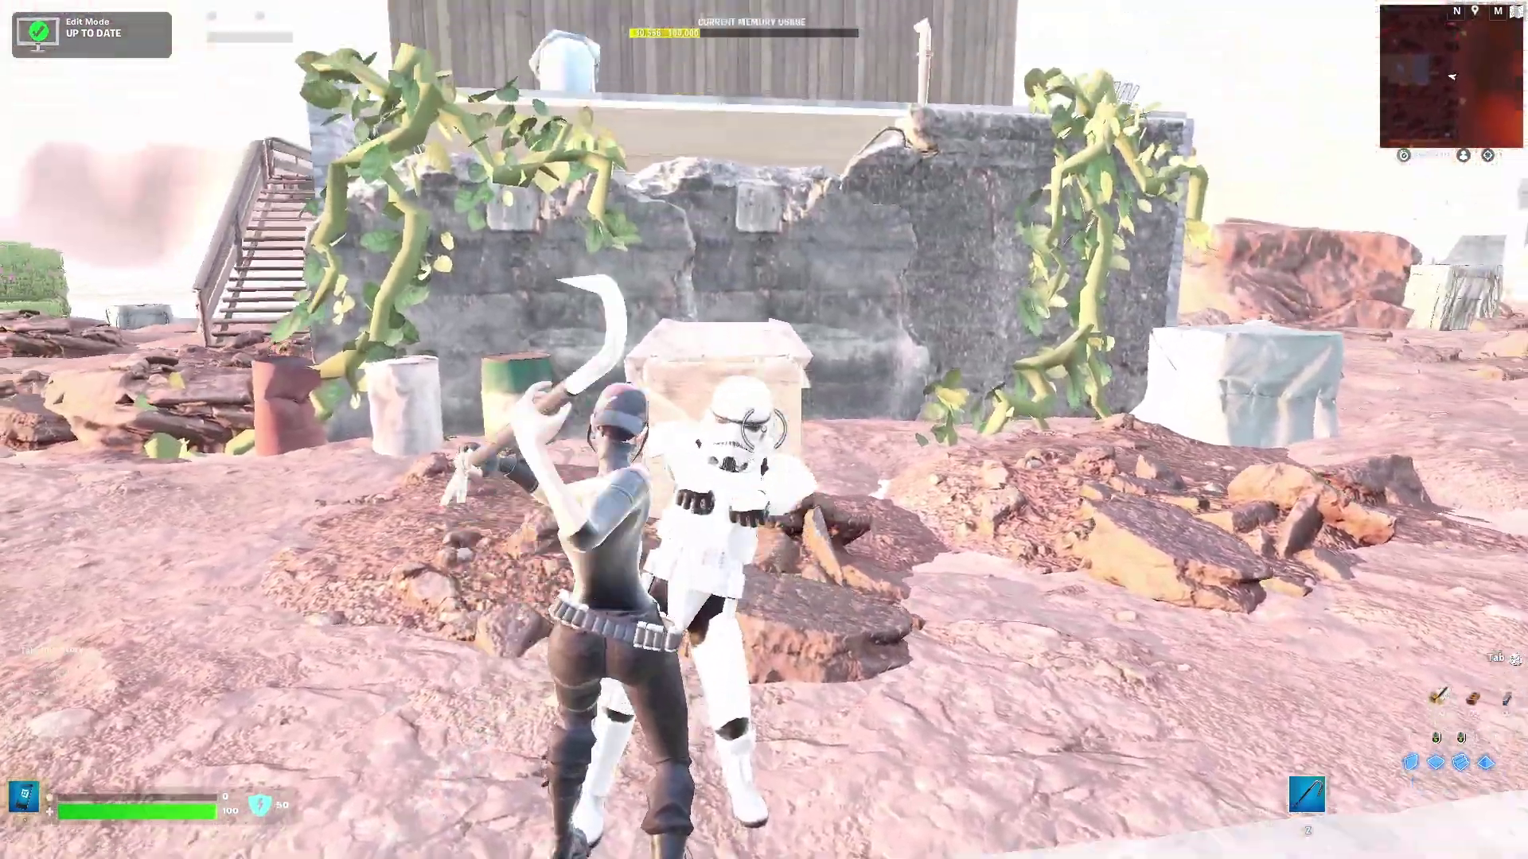
key(ctrl)
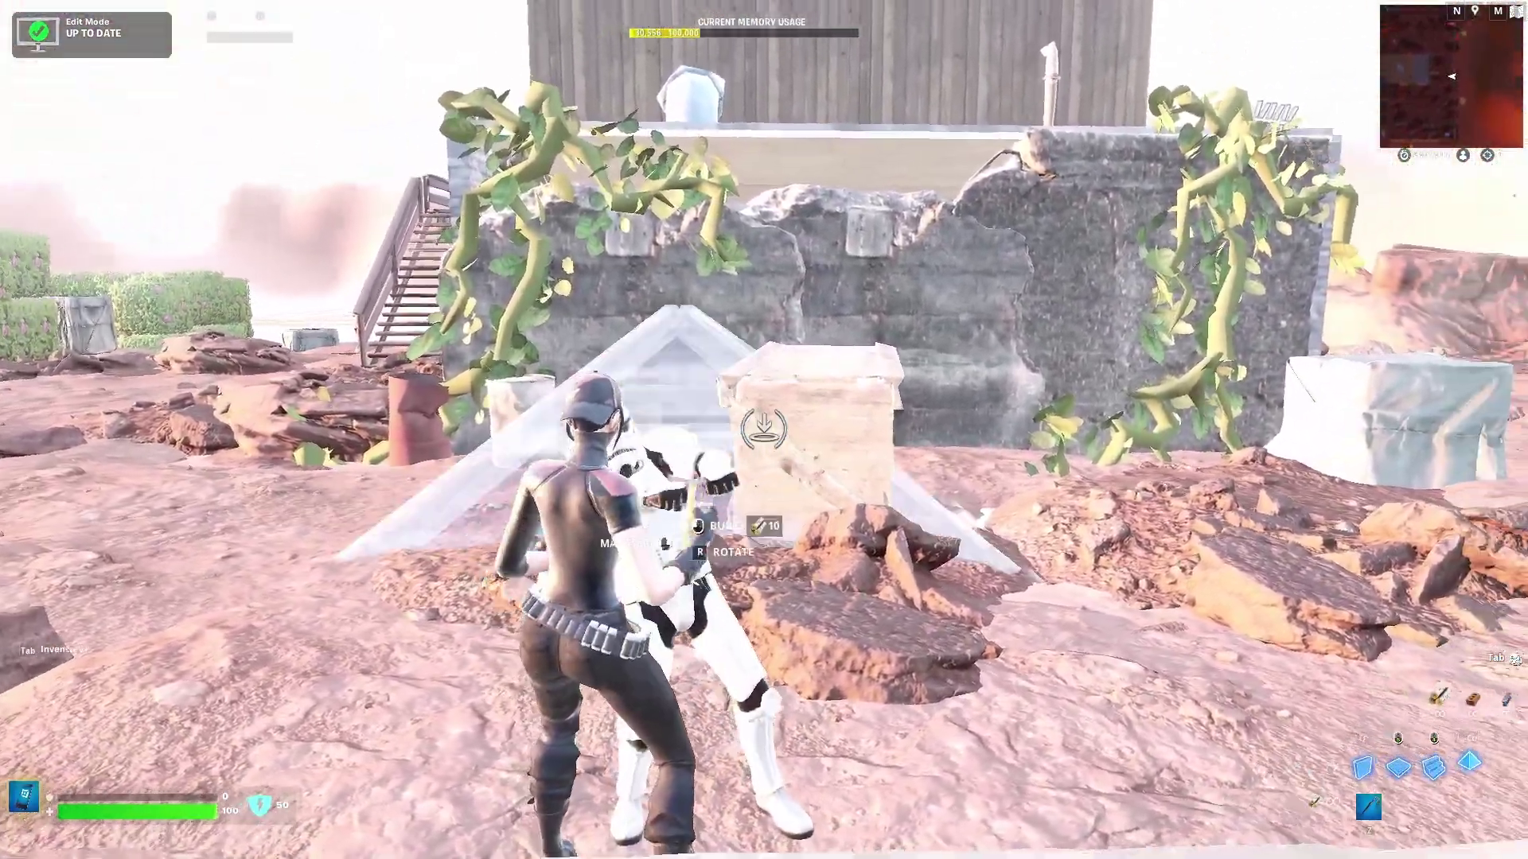
key(z)
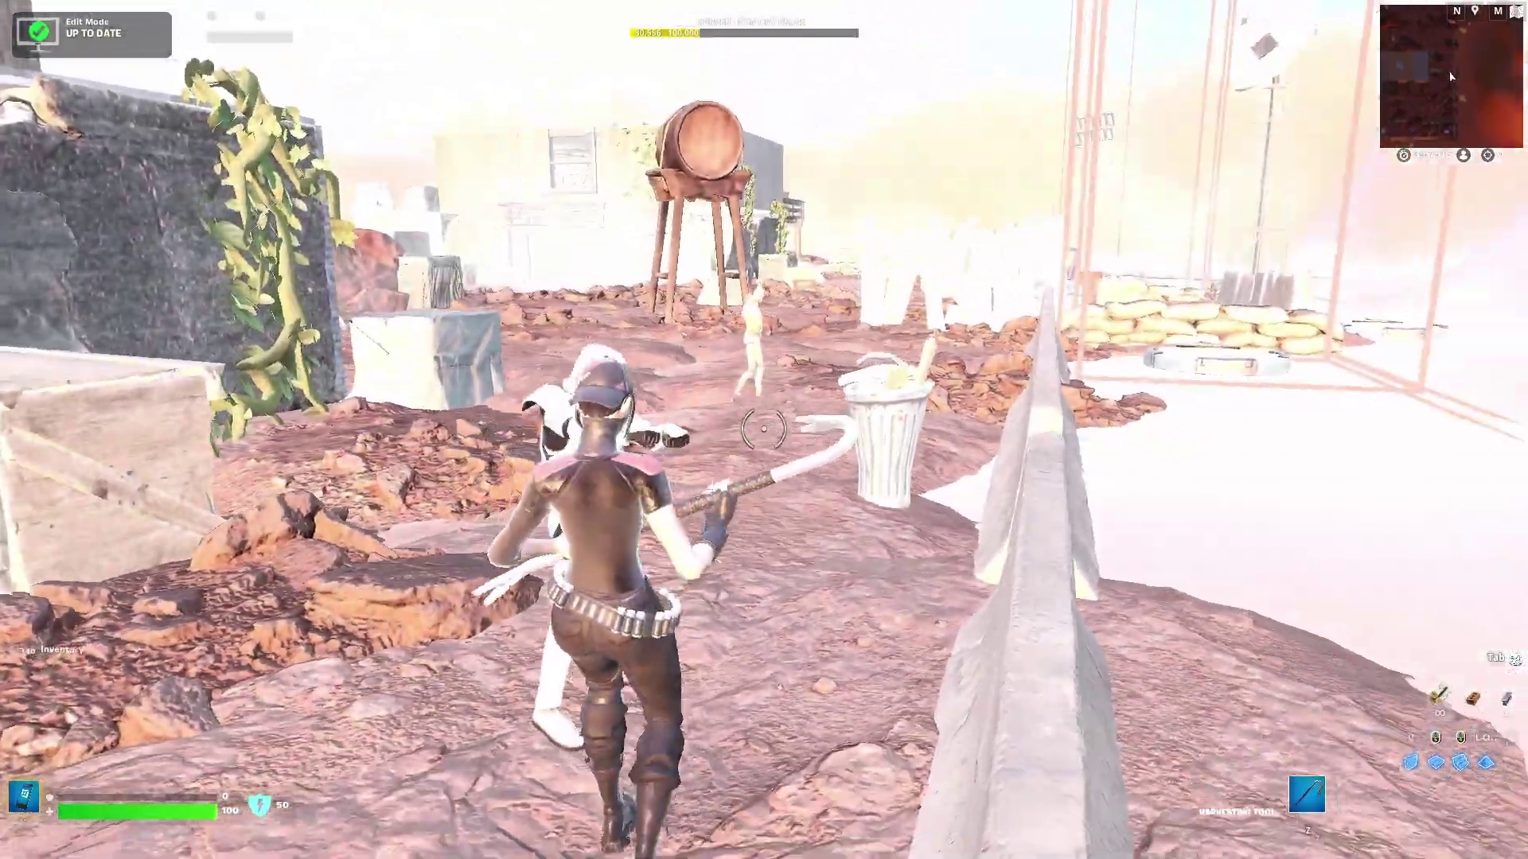
key(space)
key(s)
key(space)
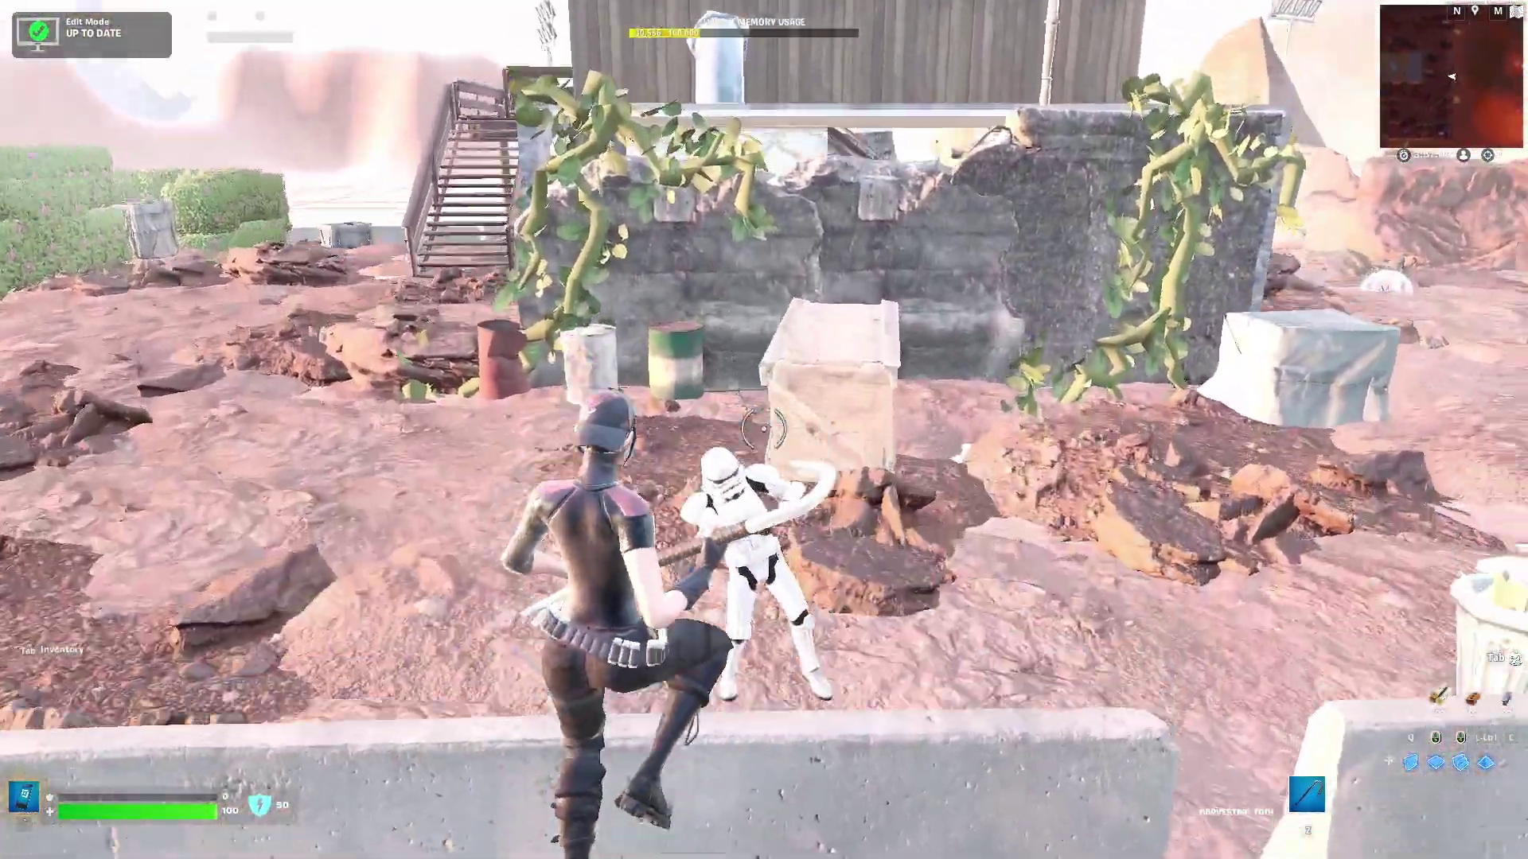
Step: Fly the player up onto the building's wooden roof and approach the satellite dish
key(w)
key(space)
key(space)
key(shift)
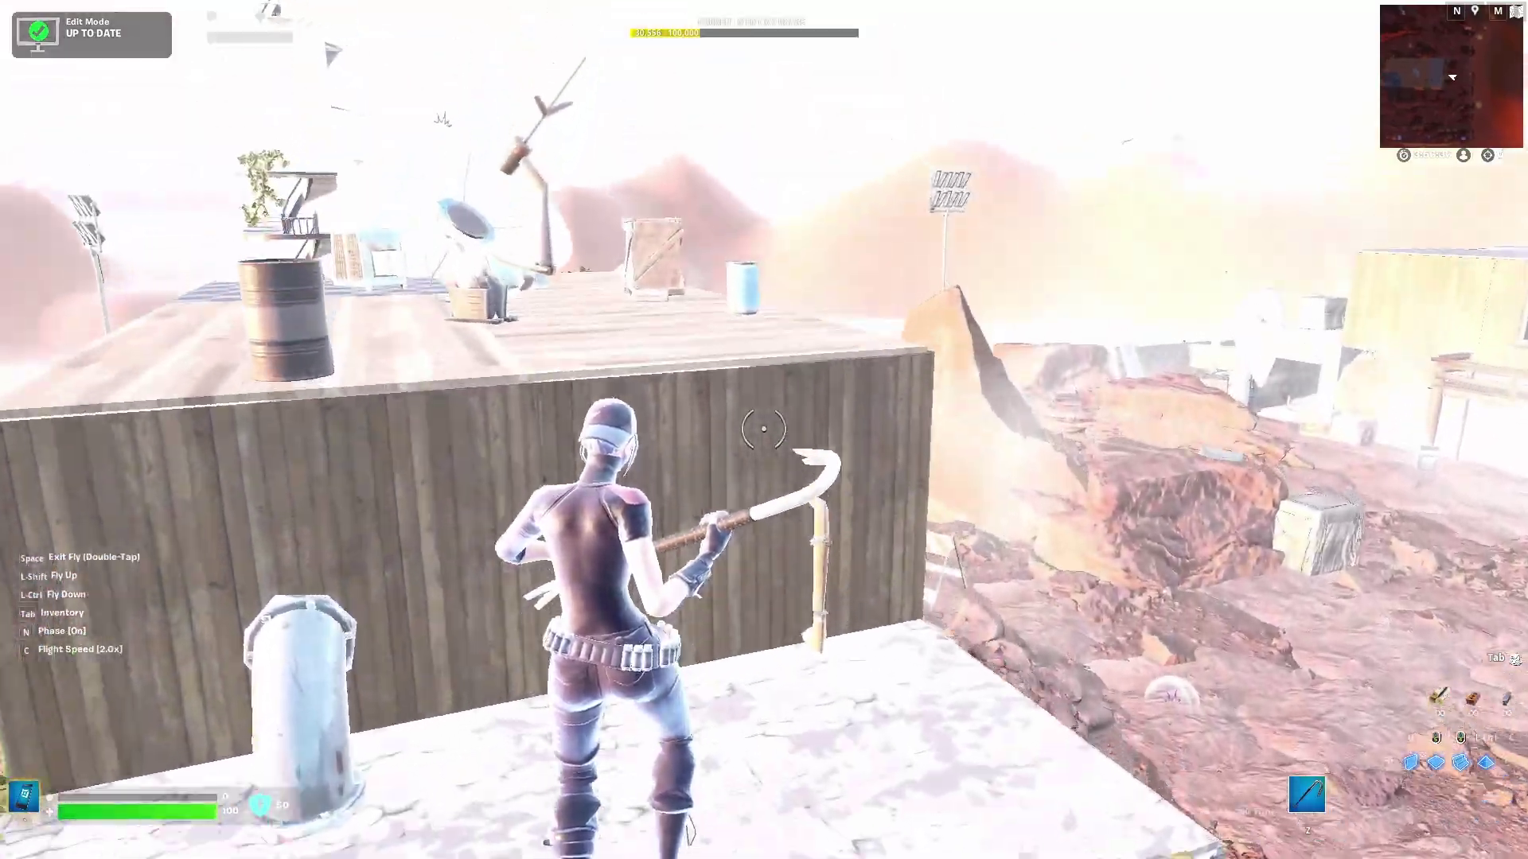
key(shift)
key(w)
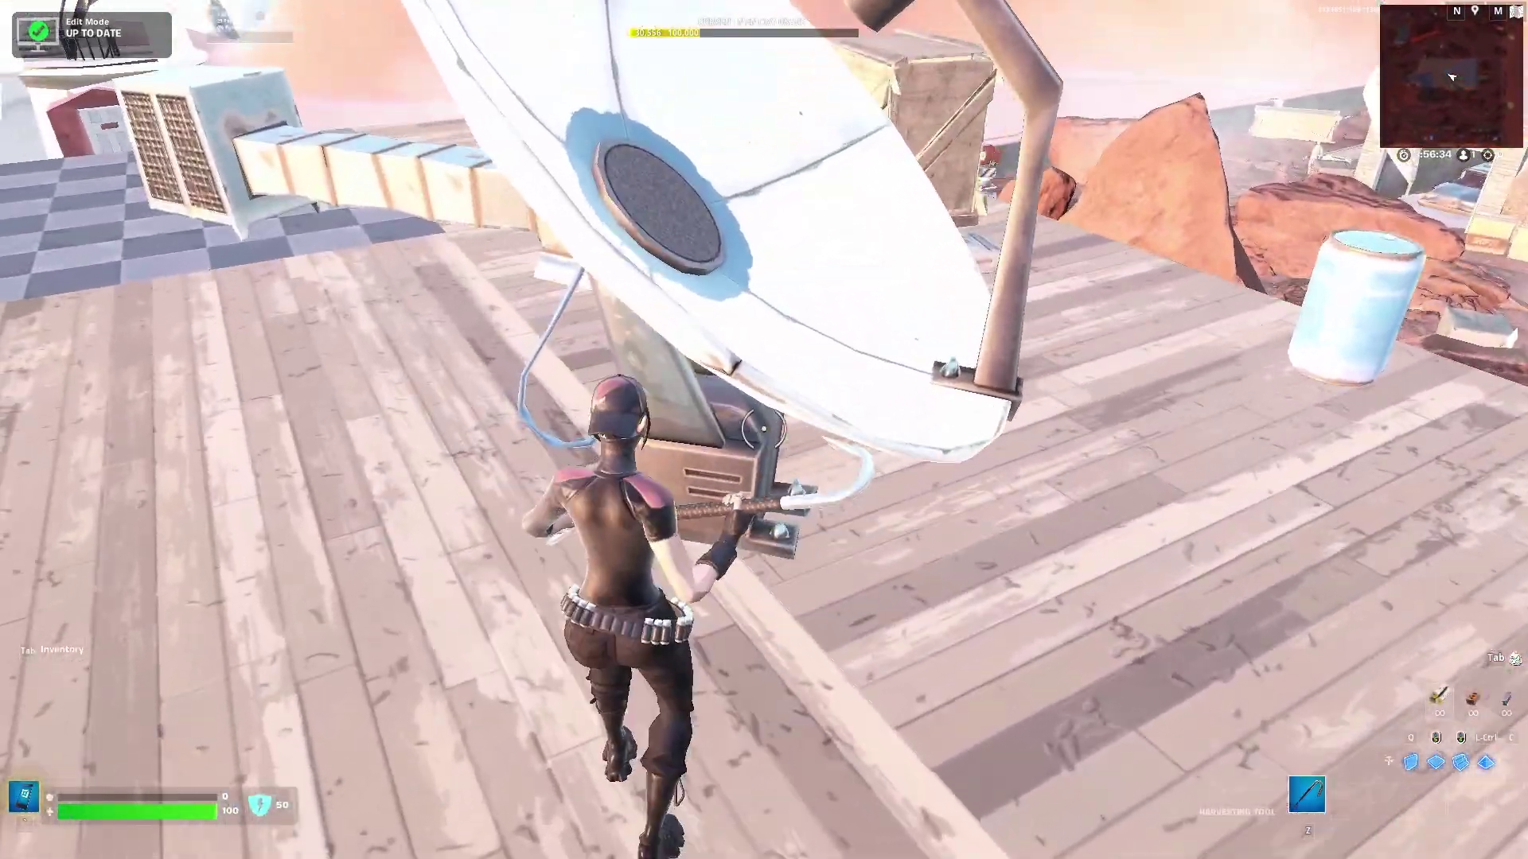